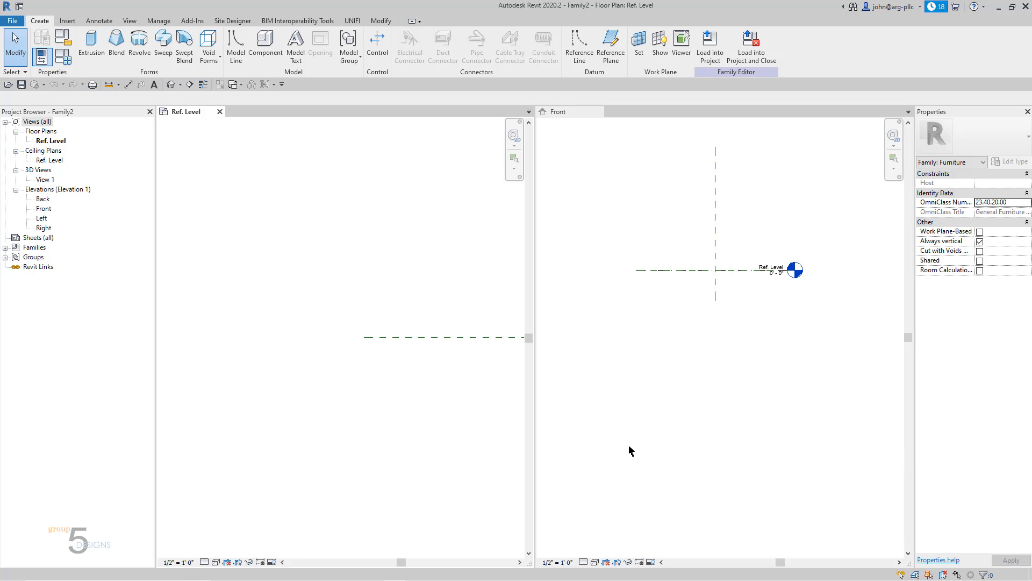
# Examine the vertical and horizontal centre reference planes in the plan, with all open views fitted to their contents
pyautogui.press('z')
pyautogui.press('a')
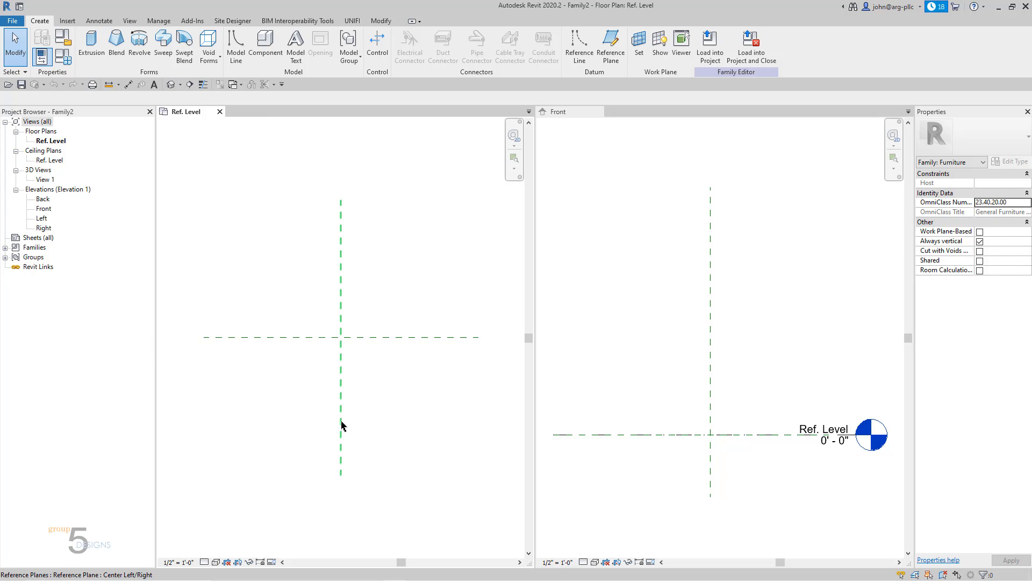
pyautogui.click(340, 373)
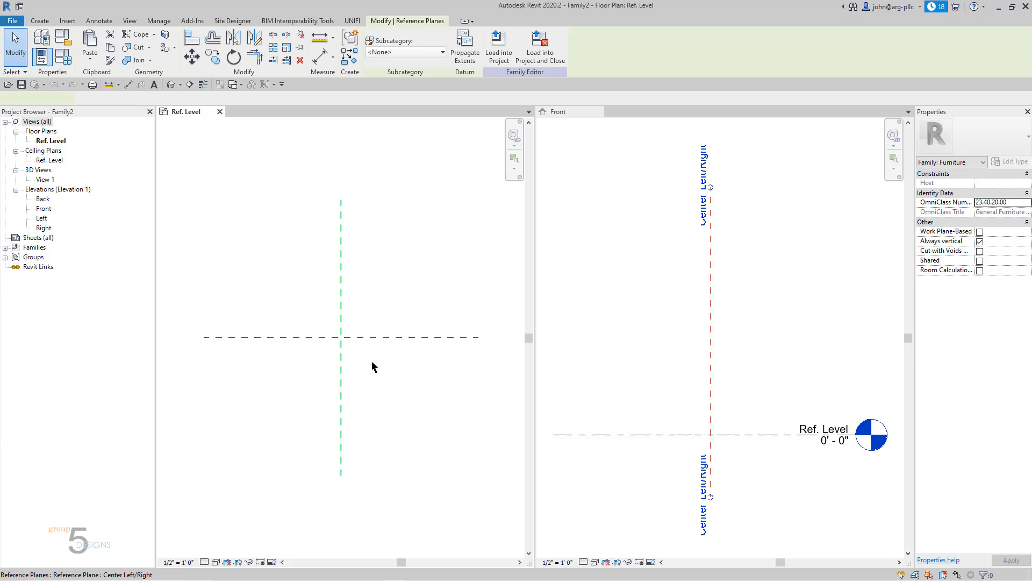
pyautogui.click(381, 337)
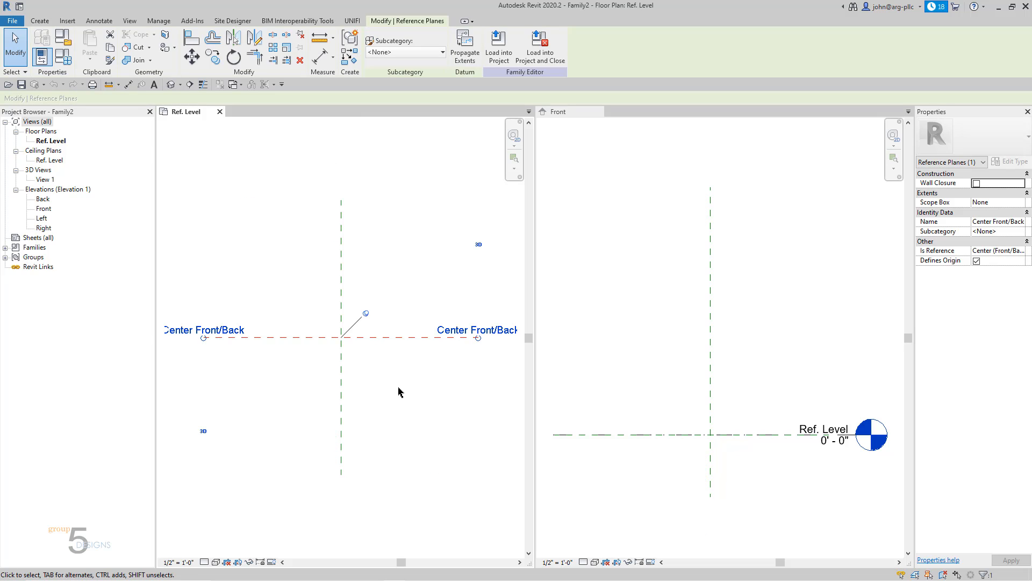
pyautogui.press('Escape')
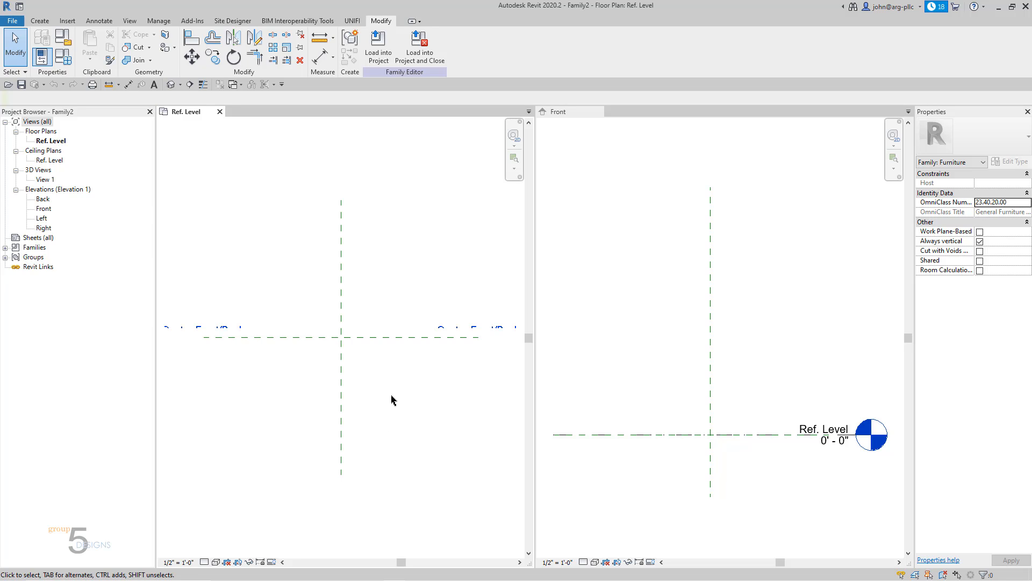
# Review the family's default type parameters, including the Identity Data group, without making changes
pyautogui.click(63, 63)
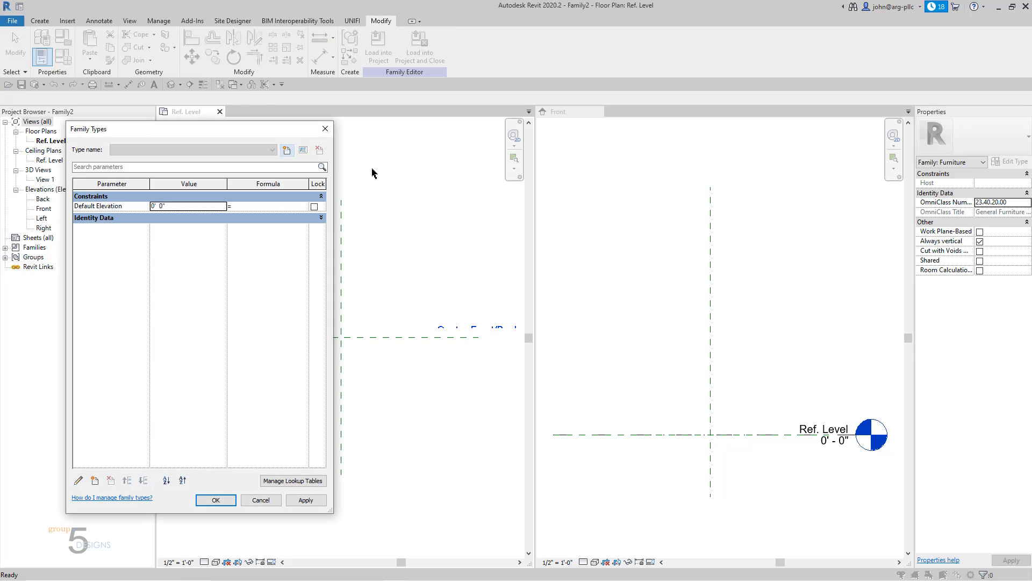
pyautogui.click(322, 218)
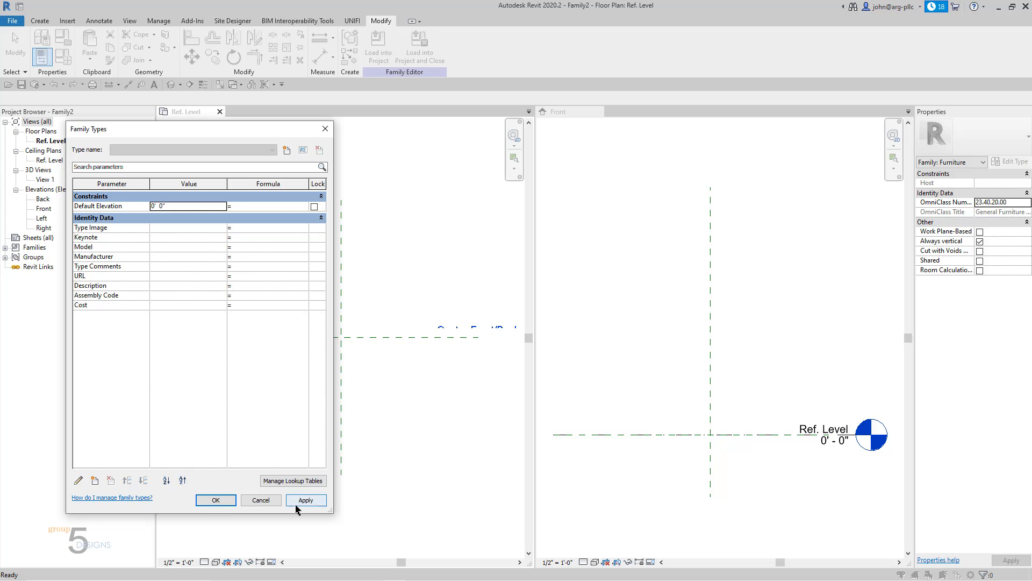
pyautogui.click(258, 502)
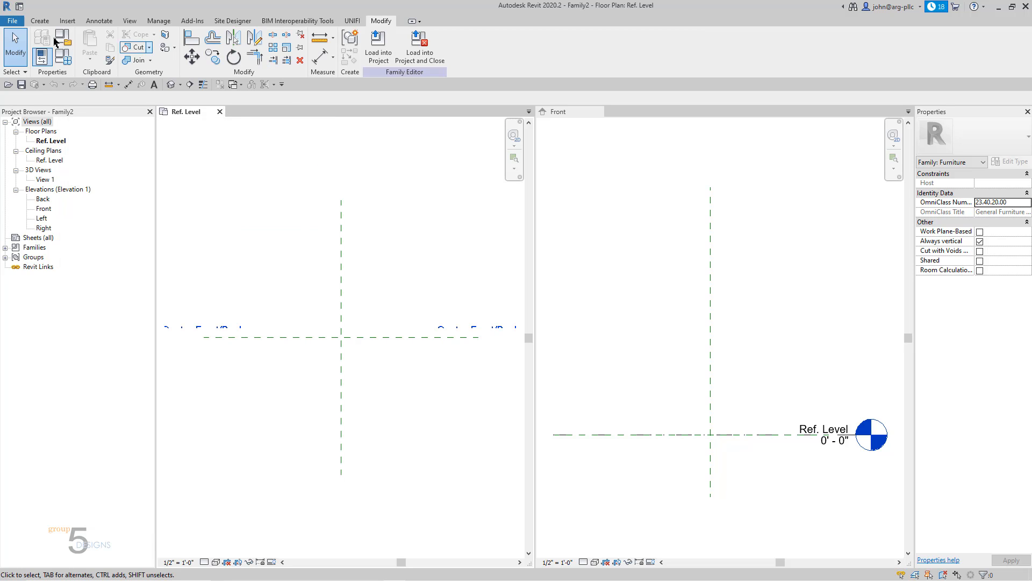
# Draw two vertical reference planes in plan, about 2' 1" to the left and 2' 6" to the right of the centre plane
pyautogui.click(40, 20)
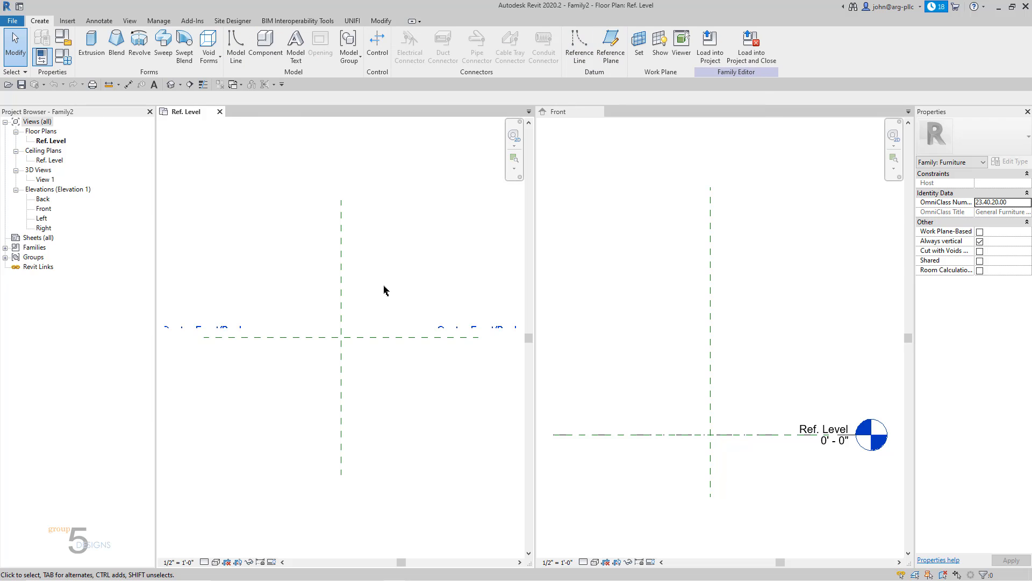
pyautogui.press('r')
pyautogui.press('p')
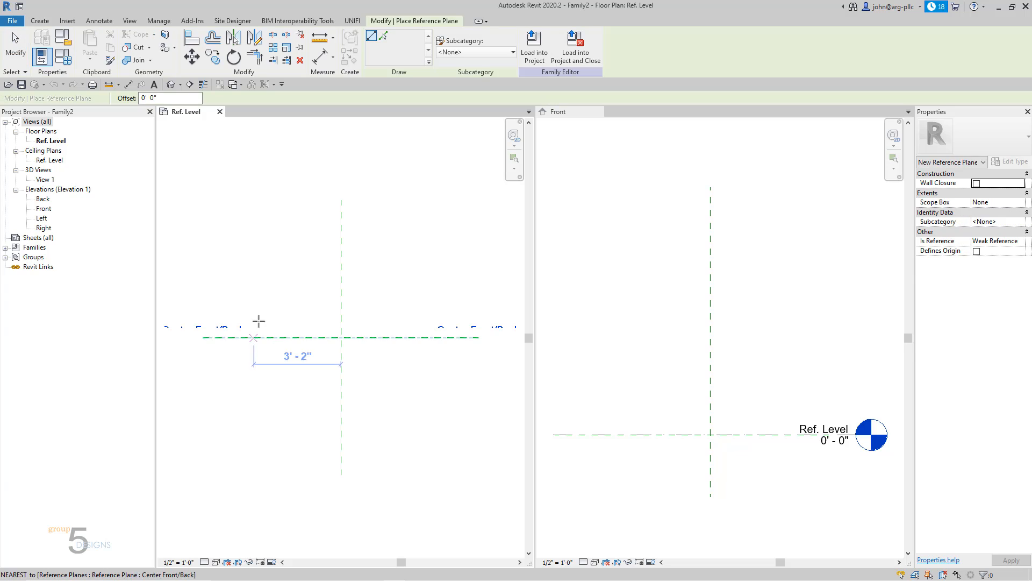
pyautogui.click(283, 269)
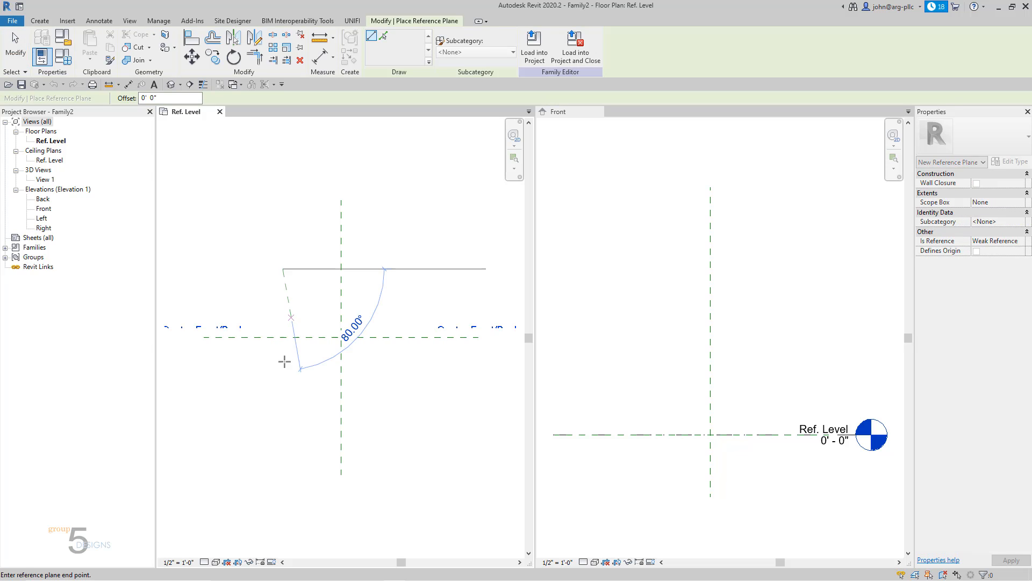
pyautogui.click(283, 406)
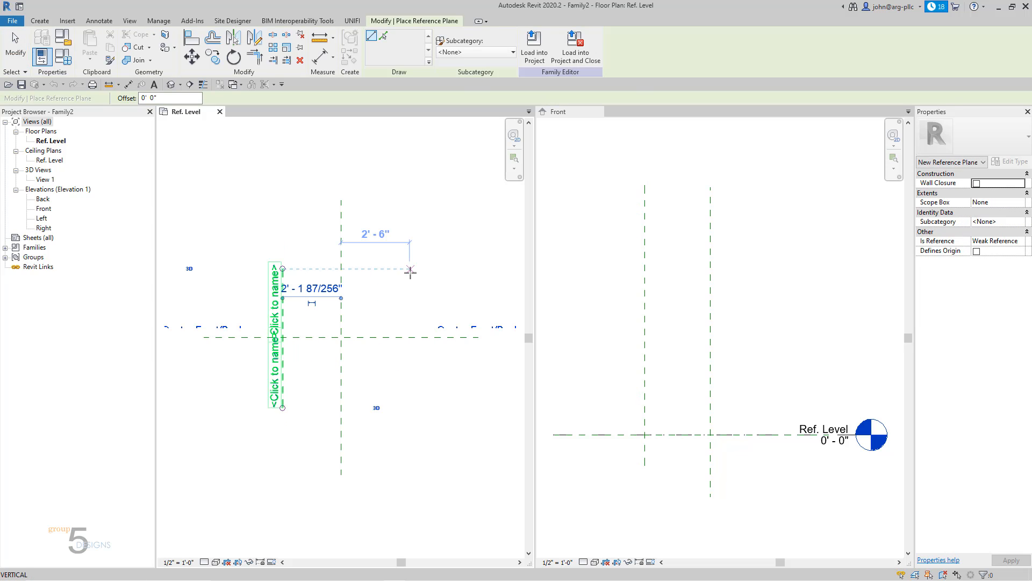
pyautogui.click(410, 269)
pyautogui.click(408, 425)
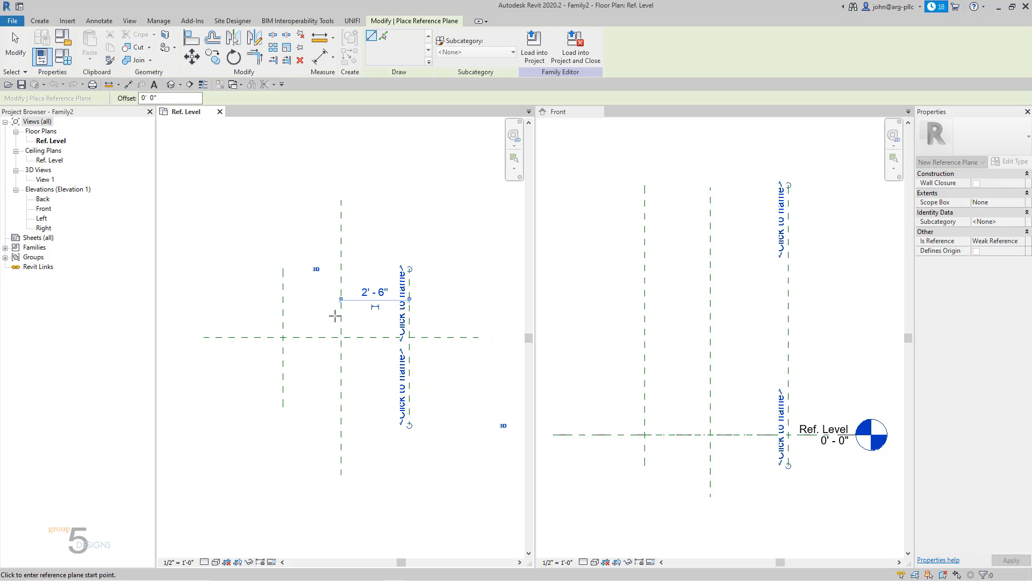
# Draw two horizontal reference planes in plan, about 1' 6" behind and 1' 9" in front of the Center Front/Back plane
pyautogui.click(241, 297)
pyautogui.click(440, 297)
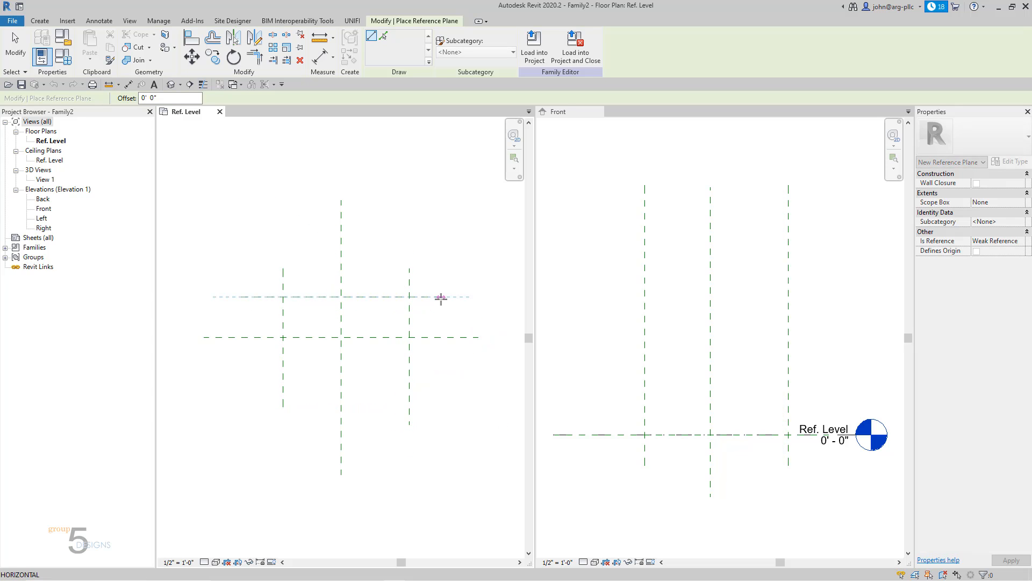
pyautogui.click(260, 385)
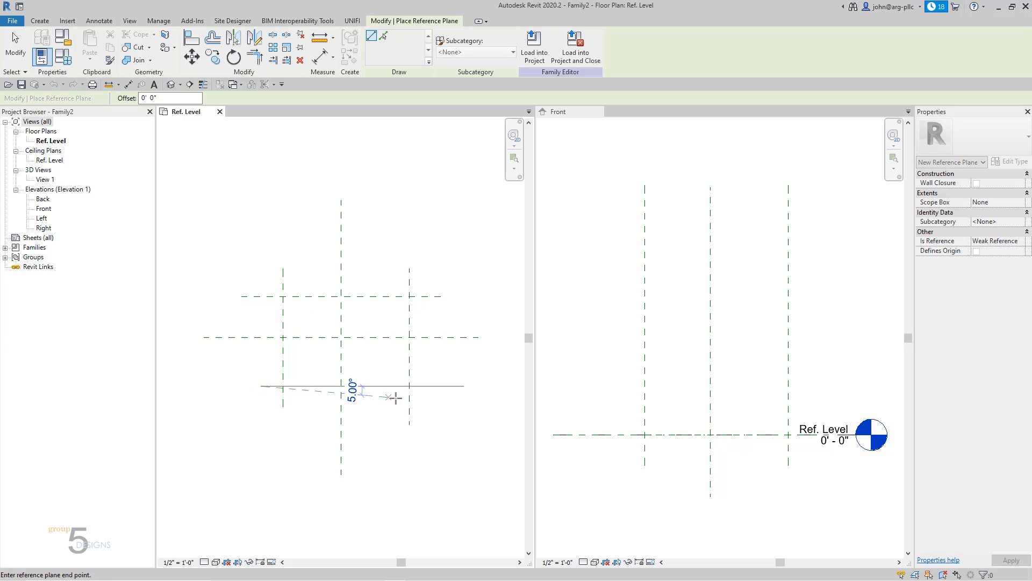
pyautogui.click(427, 386)
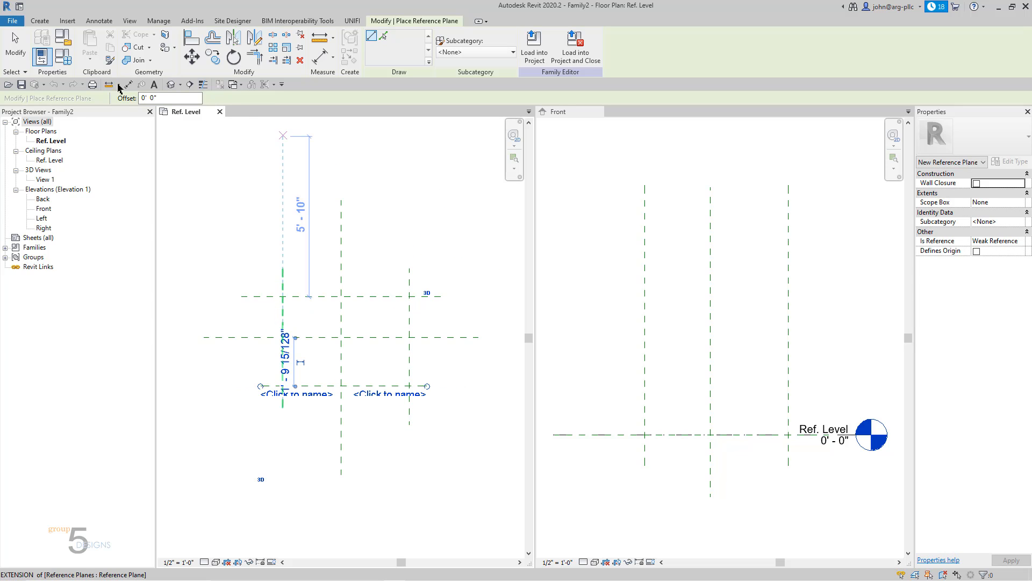
pyautogui.press('Escape')
pyautogui.press('Escape')
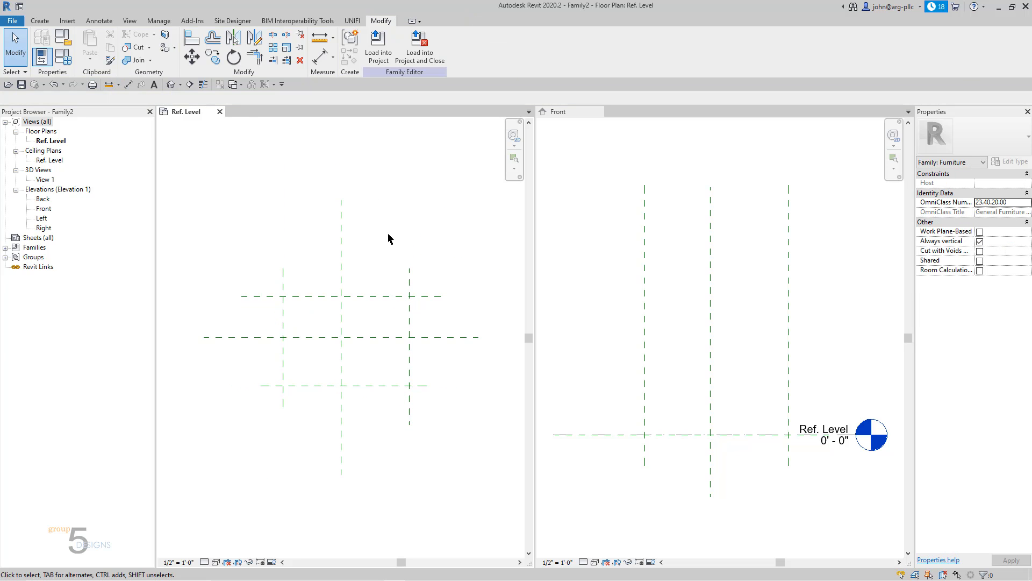
# Add an aligned dimension string across the three vertical reference planes and make its segments equal
pyautogui.press('d')
pyautogui.press('i')
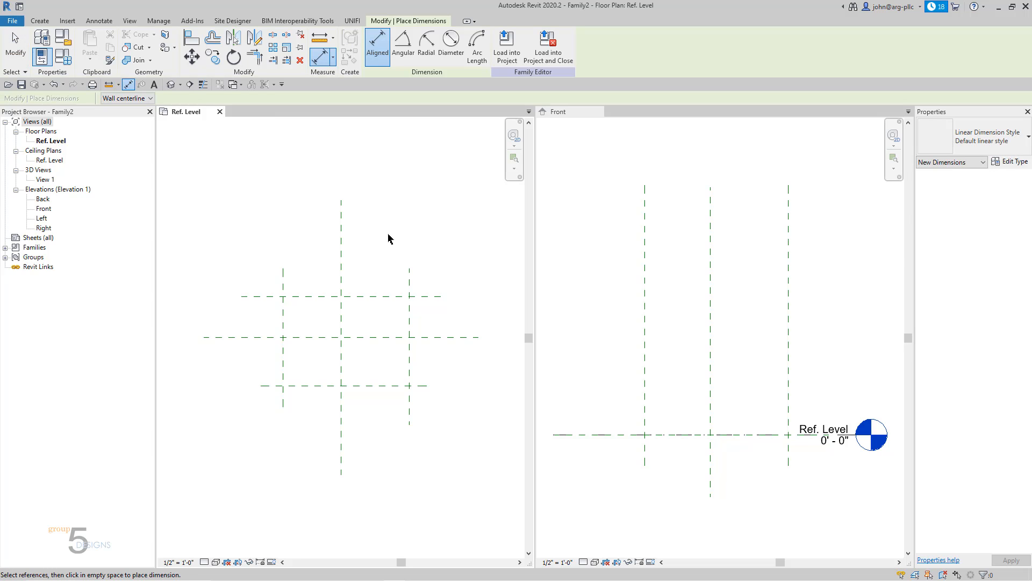
pyautogui.click(283, 282)
pyautogui.click(341, 288)
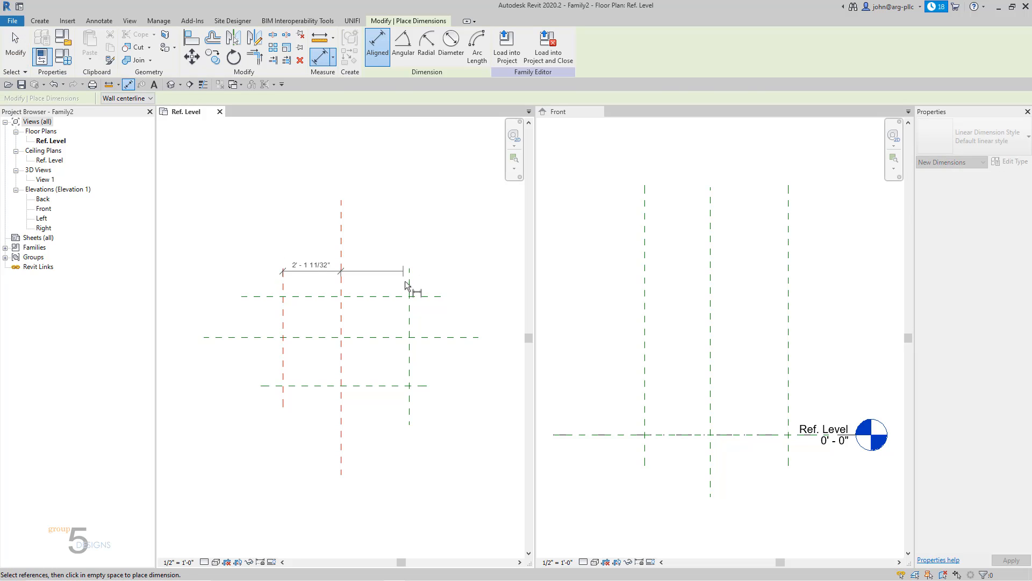
pyautogui.click(410, 293)
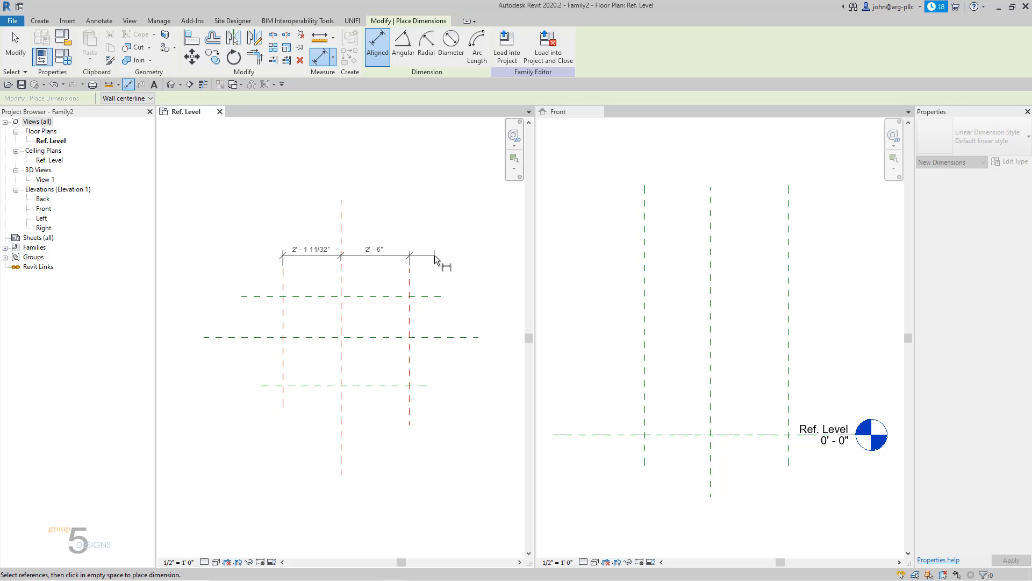
pyautogui.click(434, 255)
pyautogui.click(341, 229)
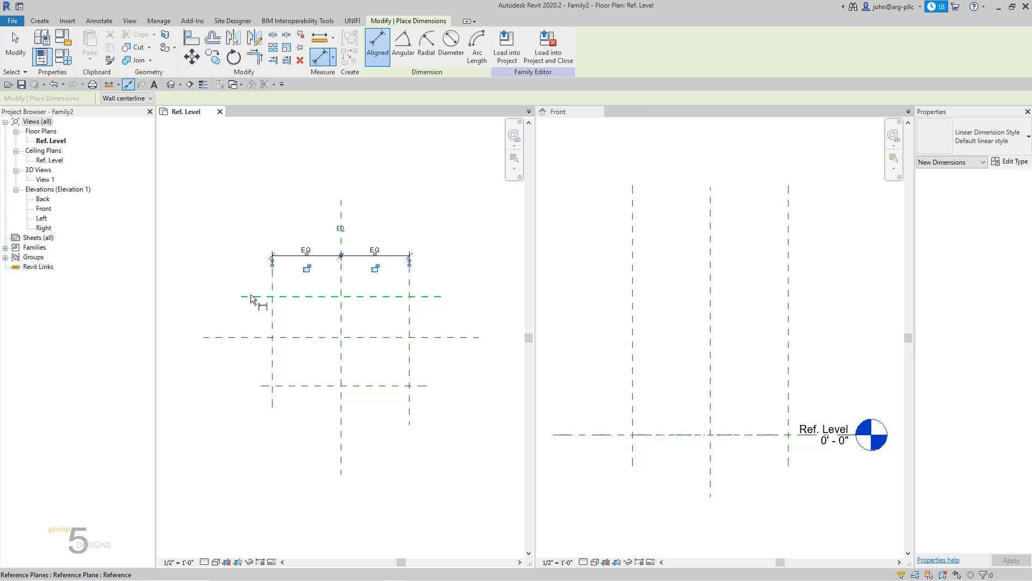
# Add an aligned dimension string across the three horizontal reference planes and make its segments equal
pyautogui.click(251, 296)
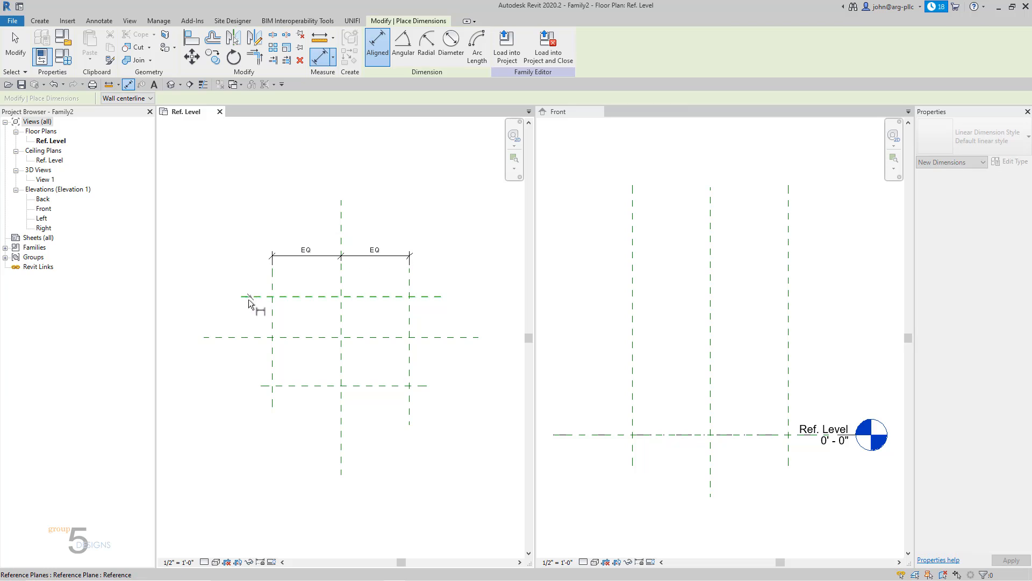
pyautogui.click(256, 338)
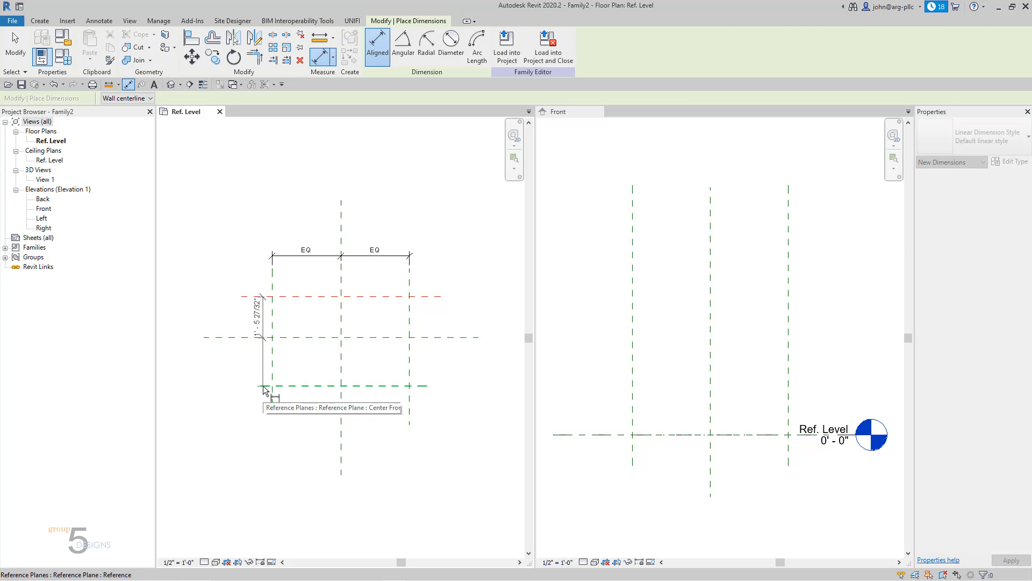
pyautogui.click(264, 387)
pyautogui.click(237, 424)
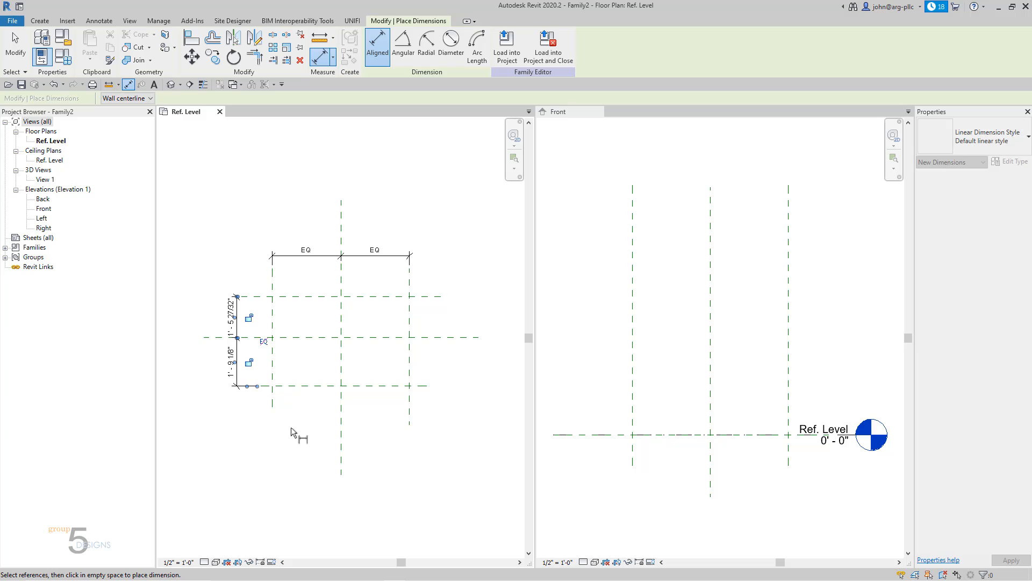
pyautogui.click(263, 342)
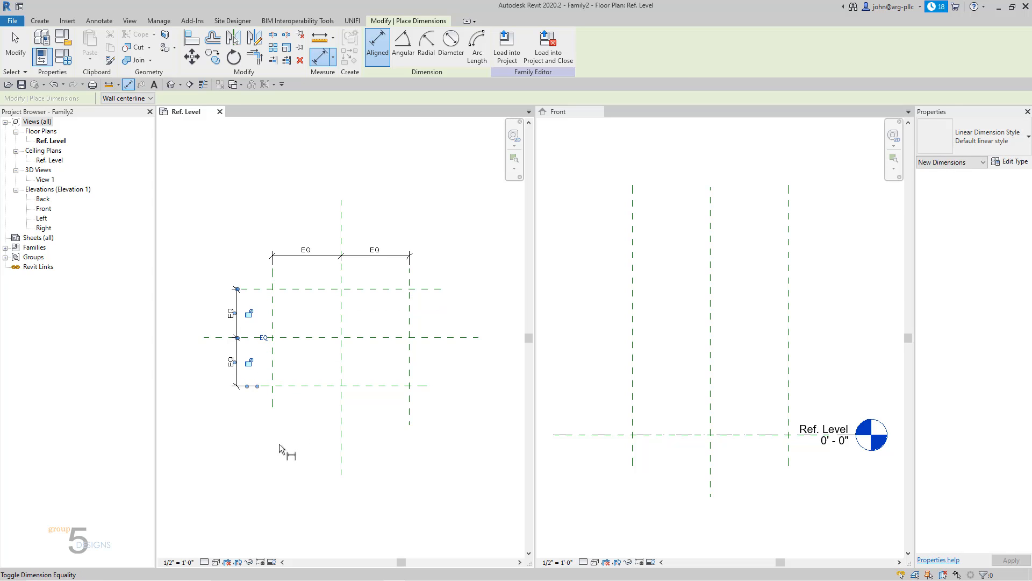
# Place overall dimensions between the two outer vertical planes and between the two outer horizontal planes
pyautogui.click(273, 276)
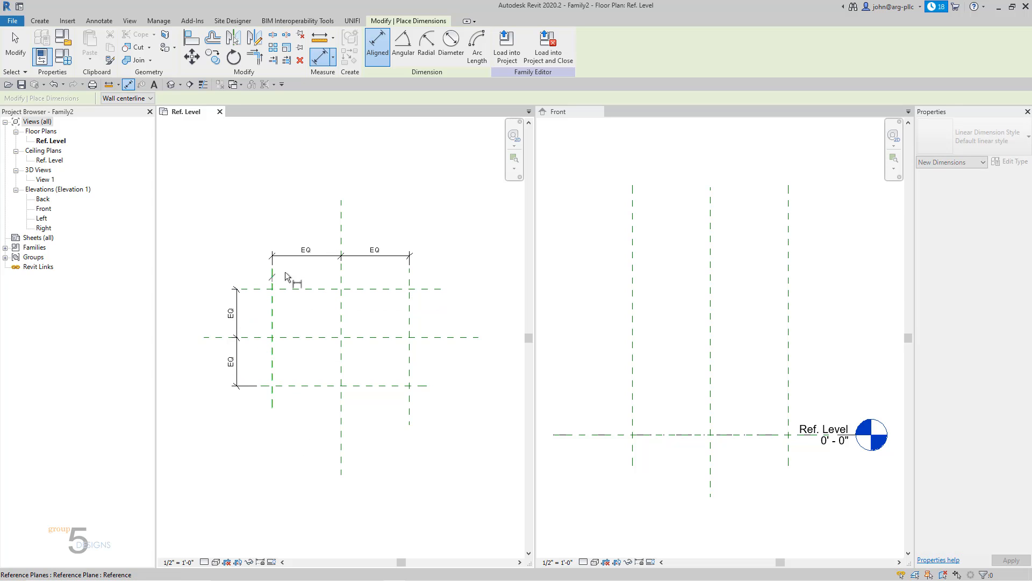
pyautogui.click(410, 287)
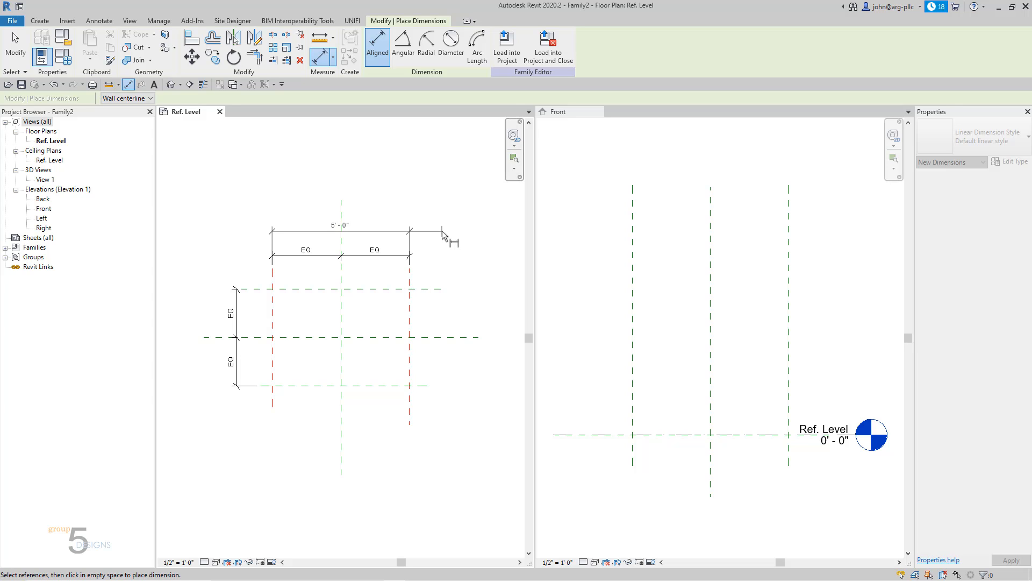
pyautogui.click(442, 235)
pyautogui.click(267, 290)
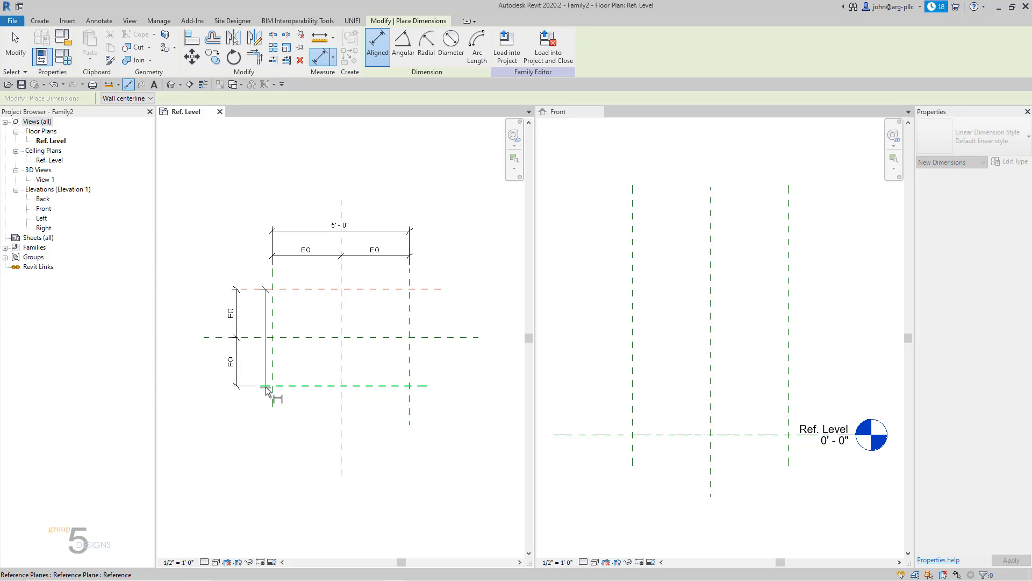
pyautogui.click(268, 386)
pyautogui.click(218, 350)
pyautogui.press('Escape')
pyautogui.press('Escape')
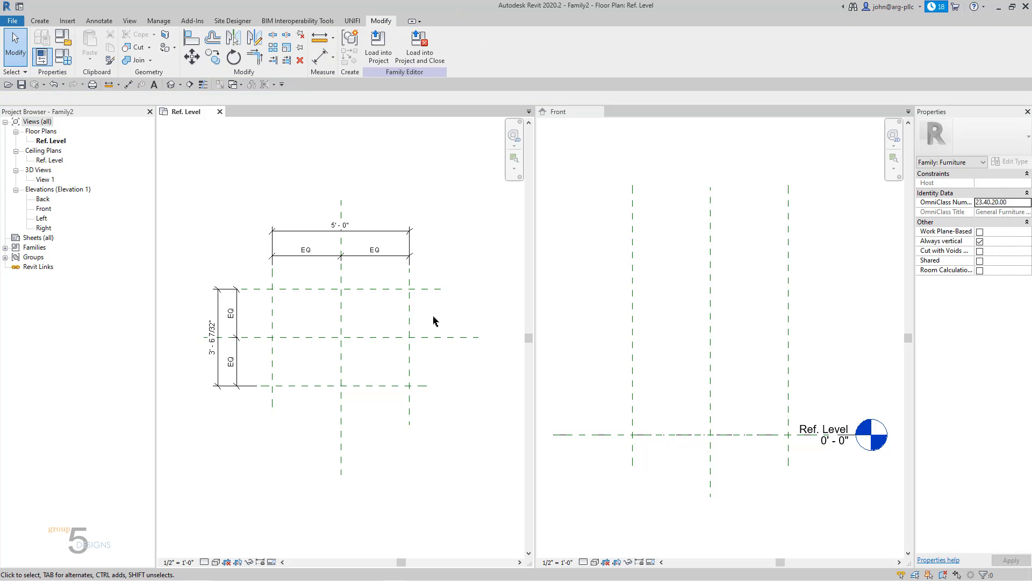
# Name the outer vertical reference planes "right" and "left" according to their side of the centre plane
pyautogui.click(410, 318)
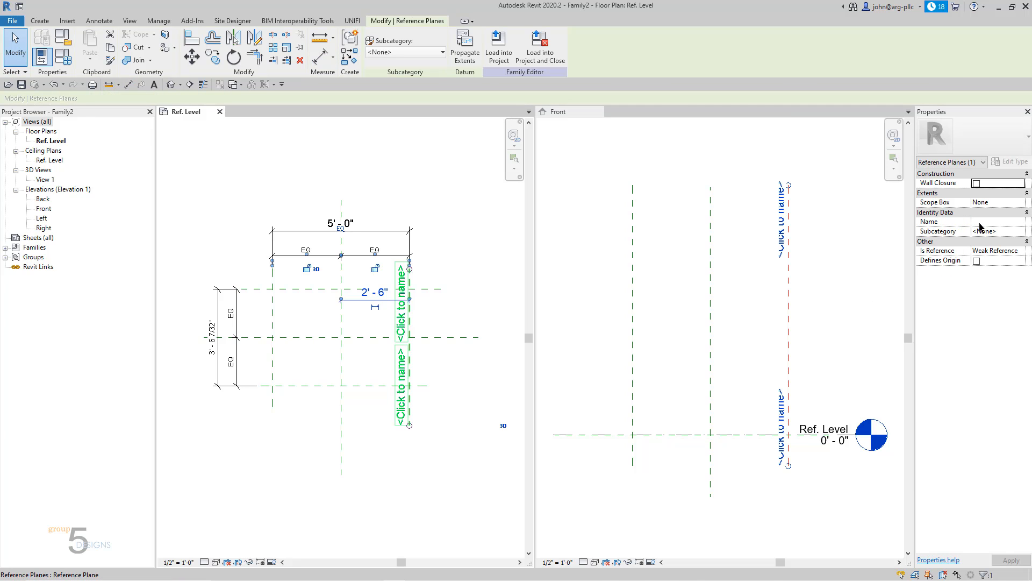
pyautogui.click(989, 224)
pyautogui.write('rig')
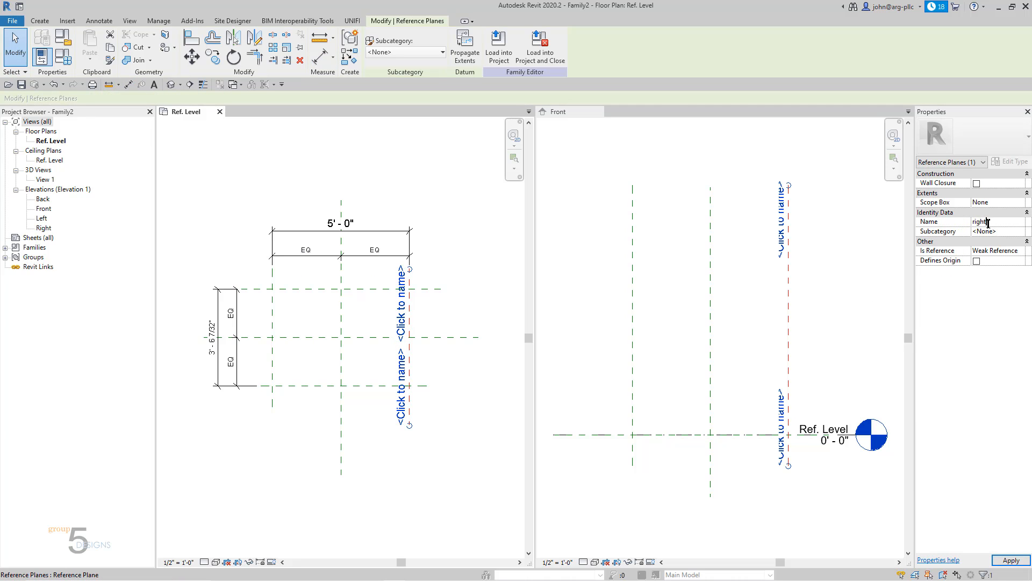
pyautogui.write('ht')
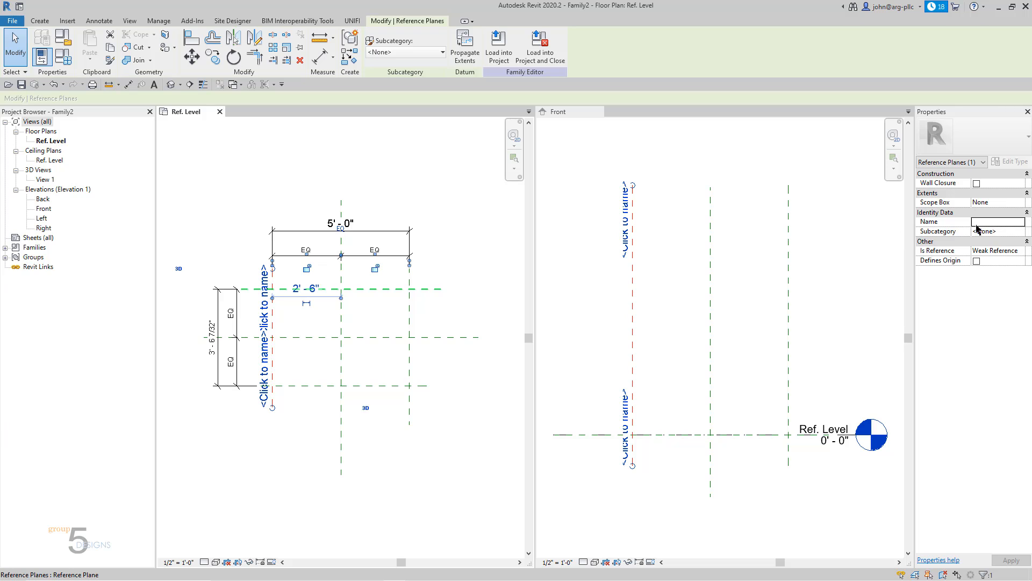
pyautogui.click(981, 222)
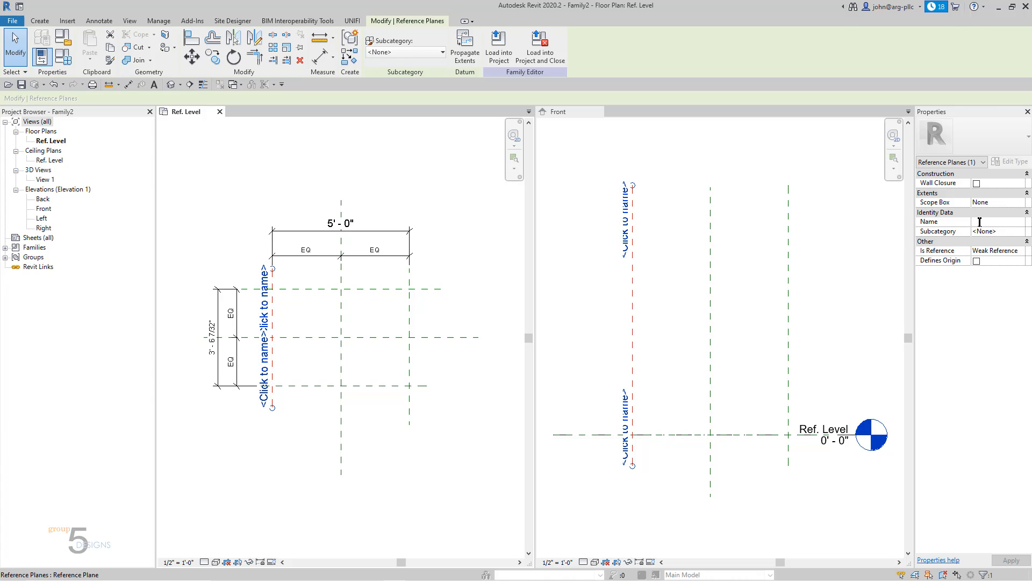
pyautogui.write('le')
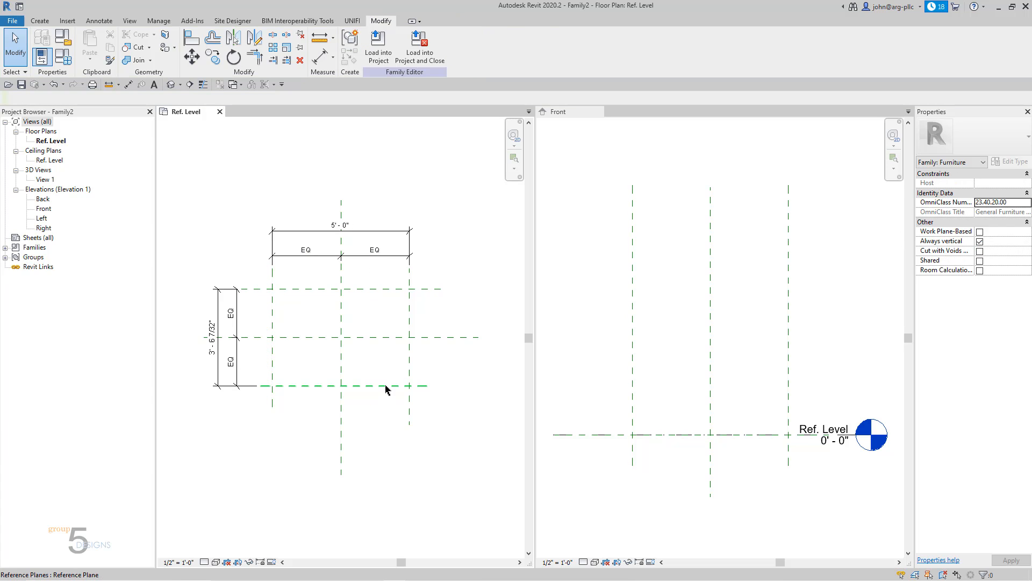
# Name the lower horizontal reference plane in the plan "Front"
pyautogui.click(384, 385)
pyautogui.click(992, 222)
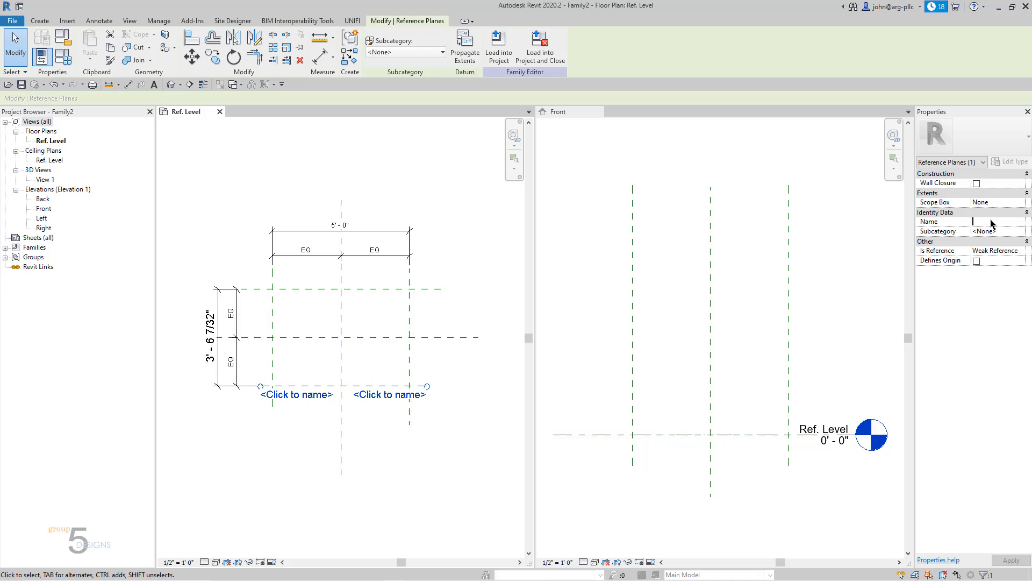
pyautogui.write('Front')
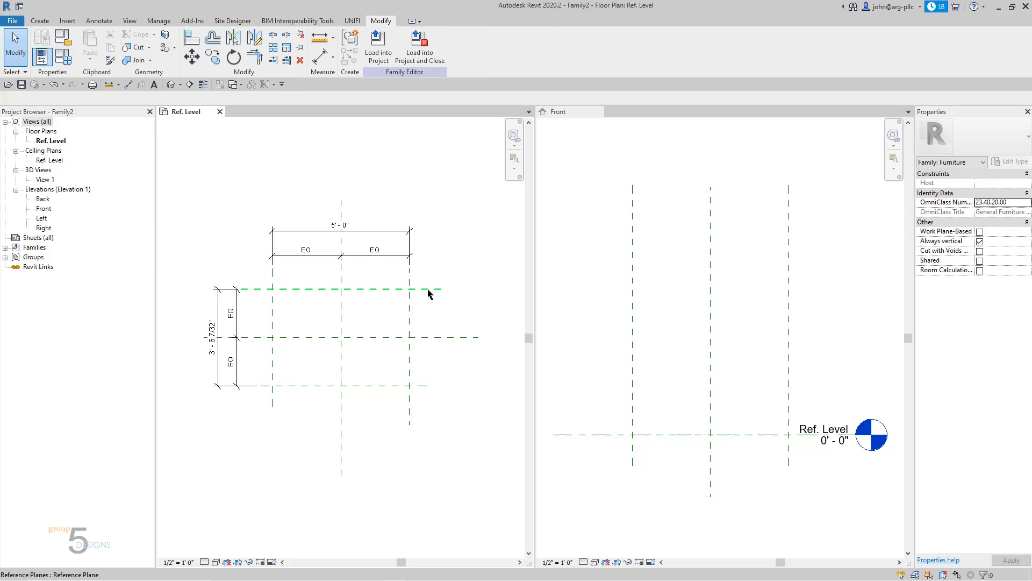
# Name the upper horizontal reference plane in the plan "back"
pyautogui.click(428, 289)
pyautogui.click(996, 222)
pyautogui.write('back')
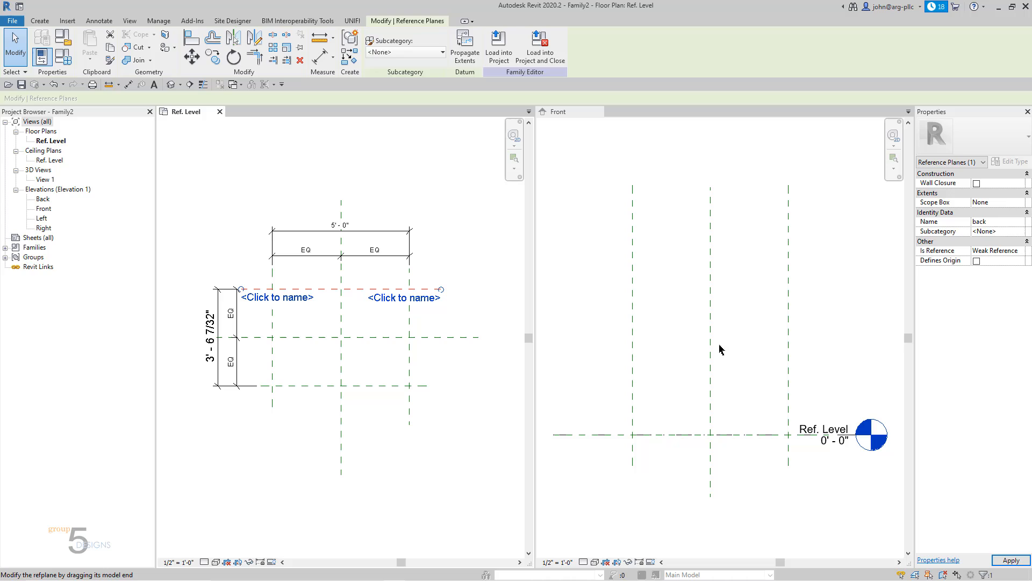
pyautogui.click(445, 463)
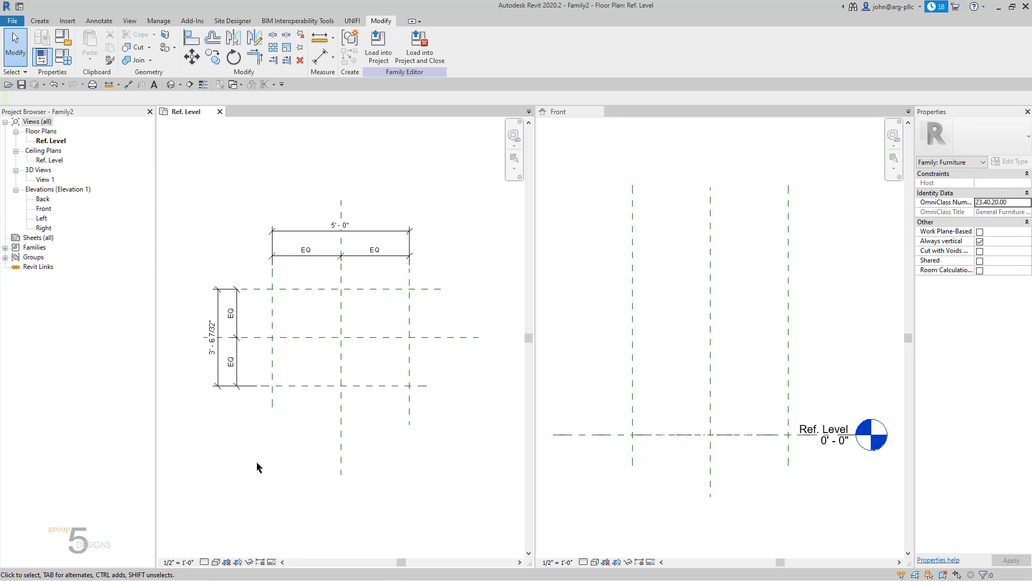
# Label the overall horizontal dimension with a new type parameter "Width", using the tooltip "Controls the overall Width of the object."
pyautogui.click(401, 232)
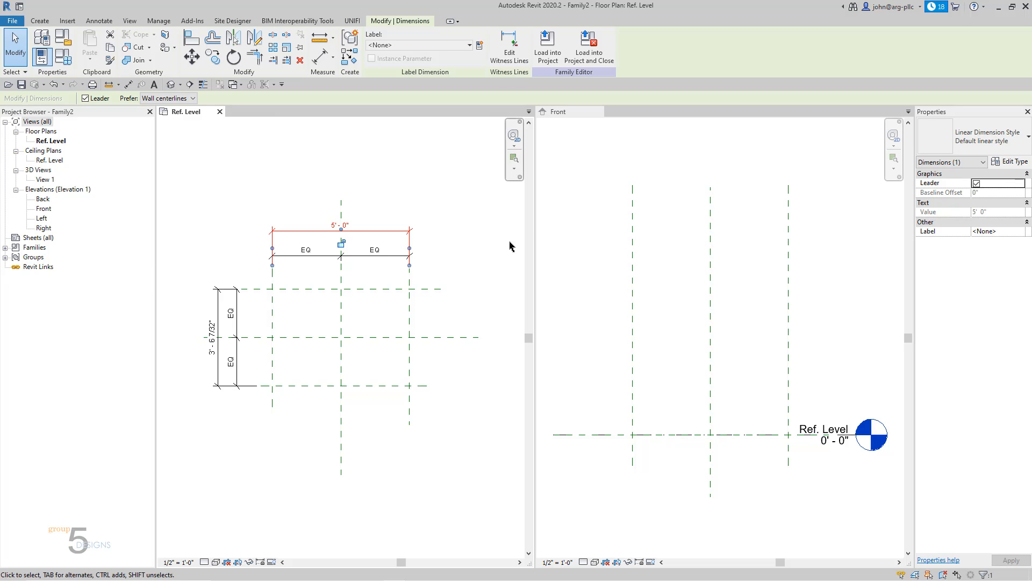
pyautogui.click(480, 46)
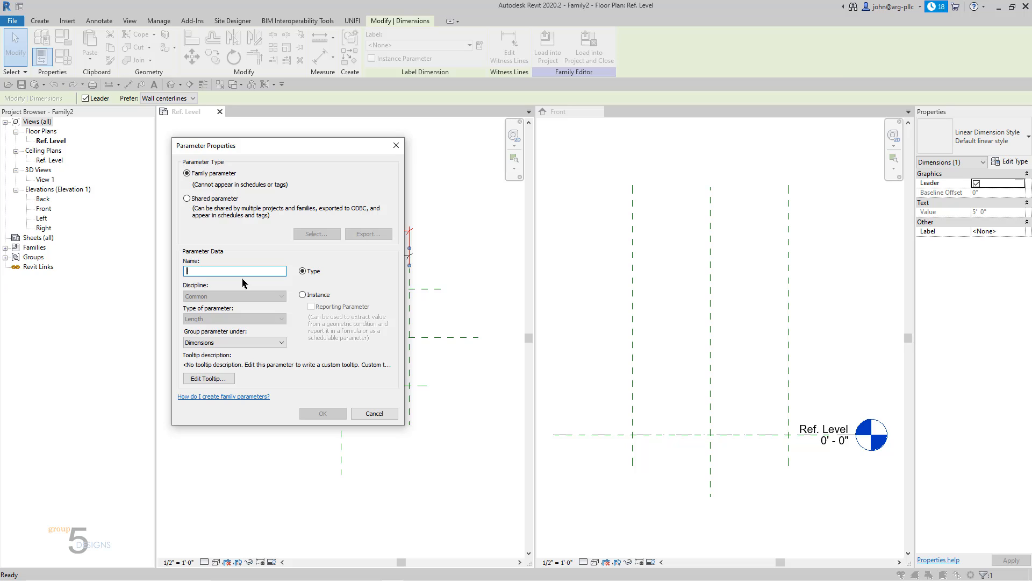
pyautogui.write('Width')
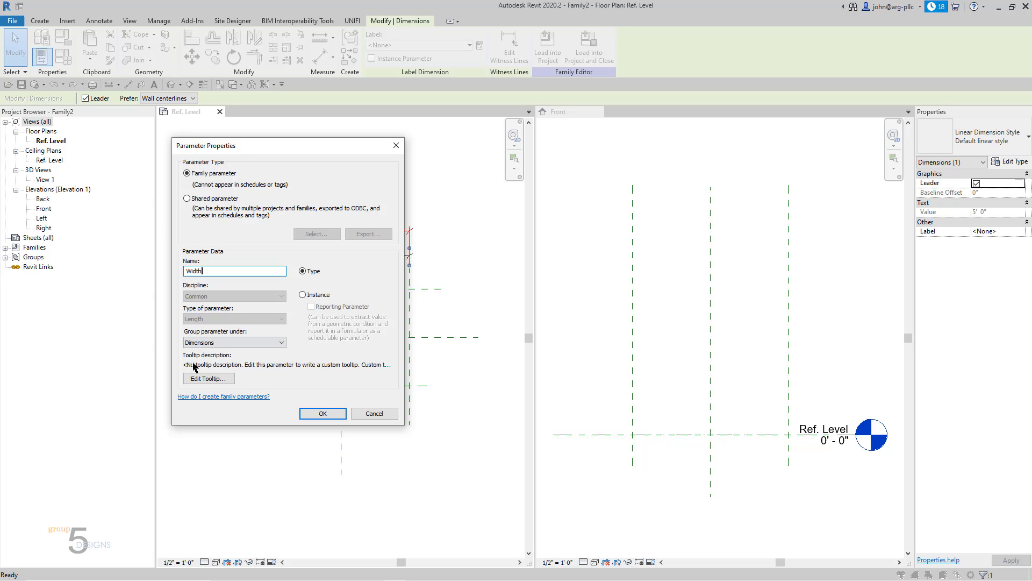
pyautogui.click(204, 379)
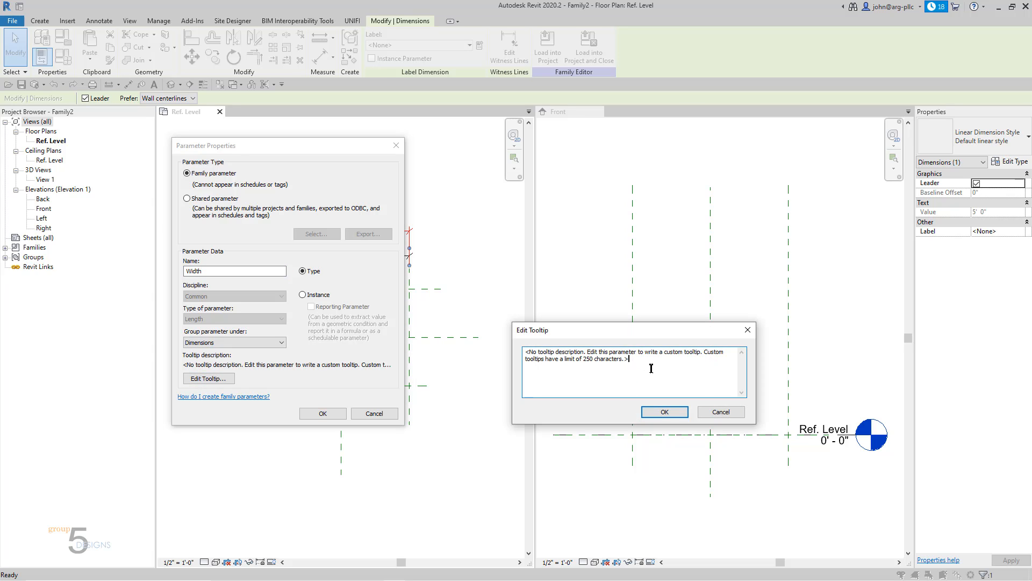
pyautogui.hotkey('ctrl', 'a')
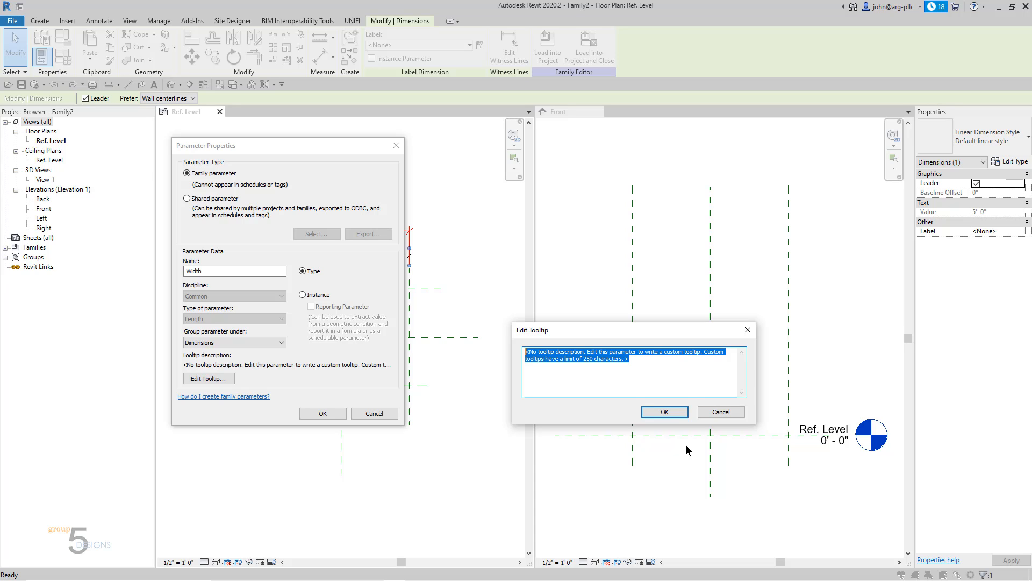
pyautogui.write('Controls the overall  Width of the object.')
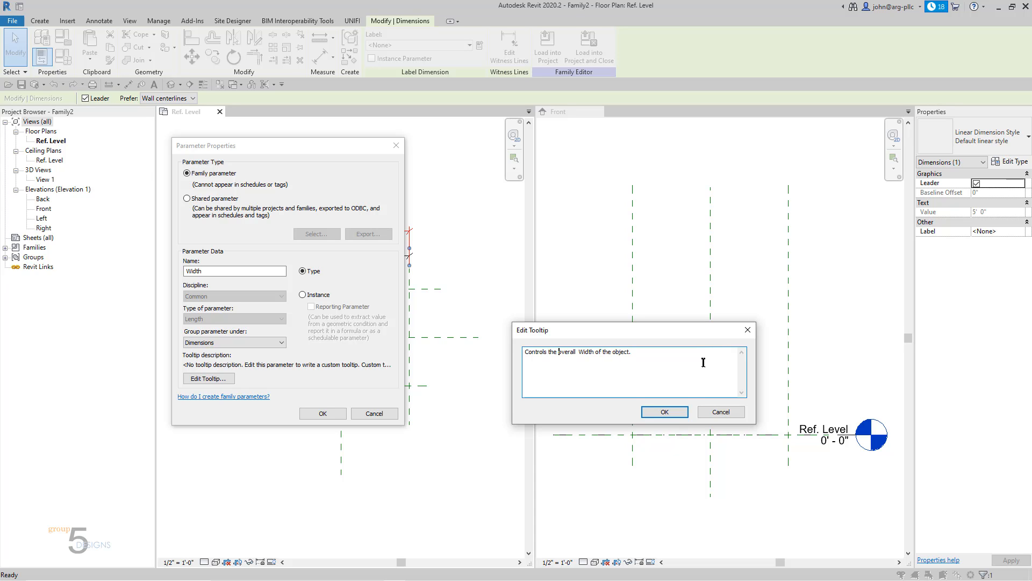
pyautogui.click(665, 412)
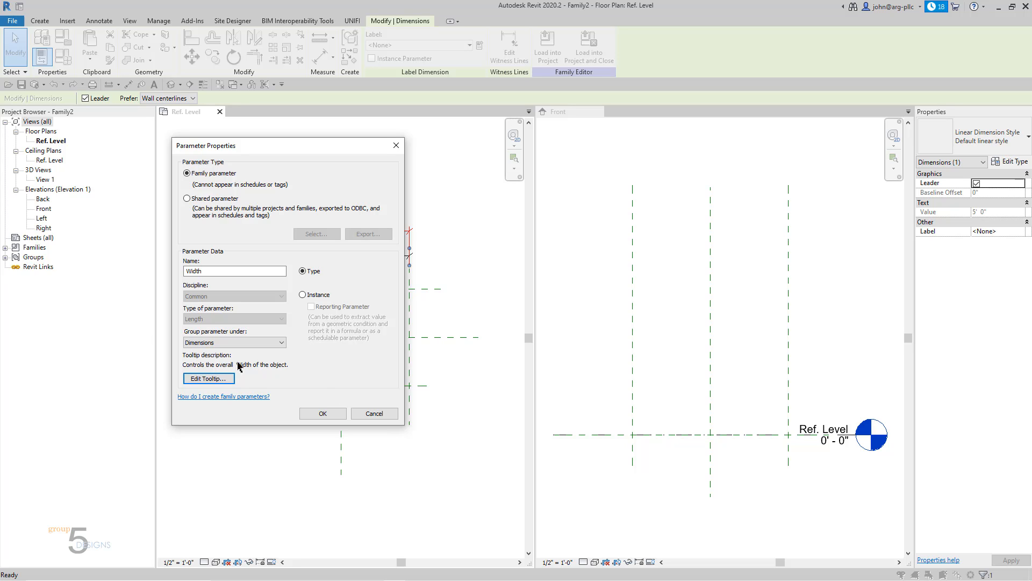
pyautogui.click(325, 414)
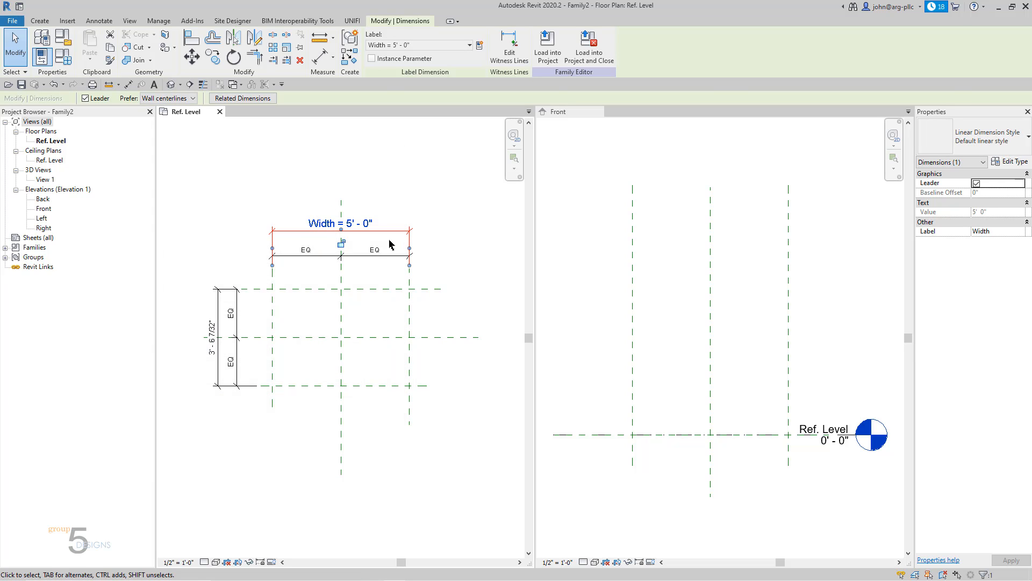
pyautogui.click(280, 449)
# Label the overall vertical dimension in the plan with a new type parameter named "Depth"
pyautogui.click(217, 366)
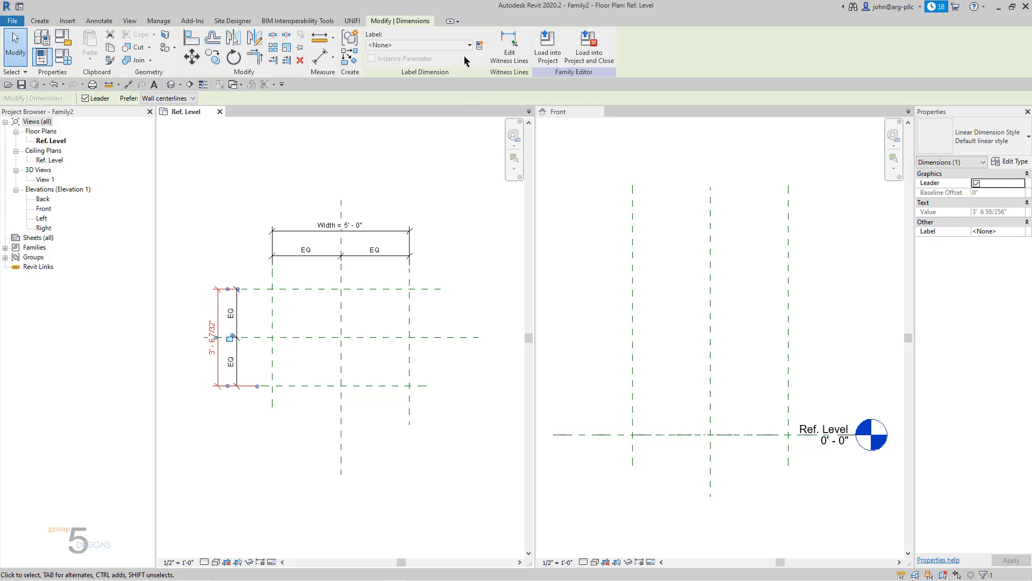
pyautogui.click(478, 46)
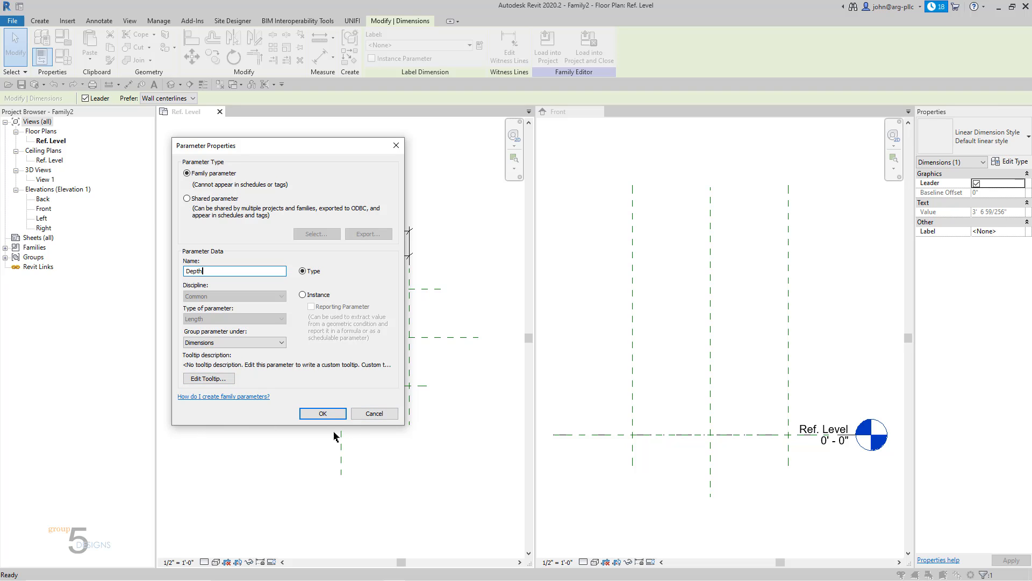
pyautogui.click(334, 413)
# Review the family's parameter list and the properties of the Depth parameter
pyautogui.click(63, 56)
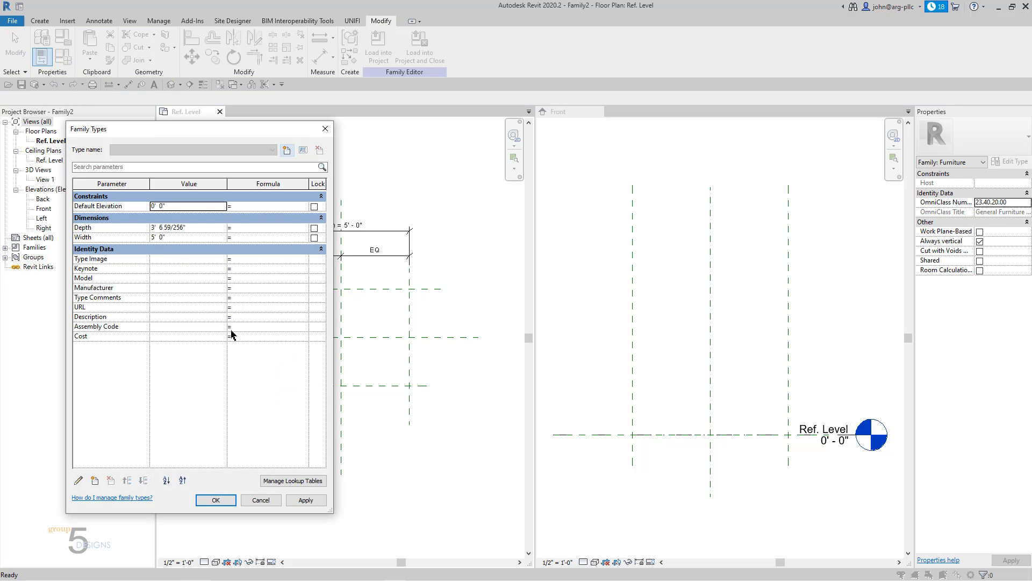
pyautogui.doubleClick(118, 229)
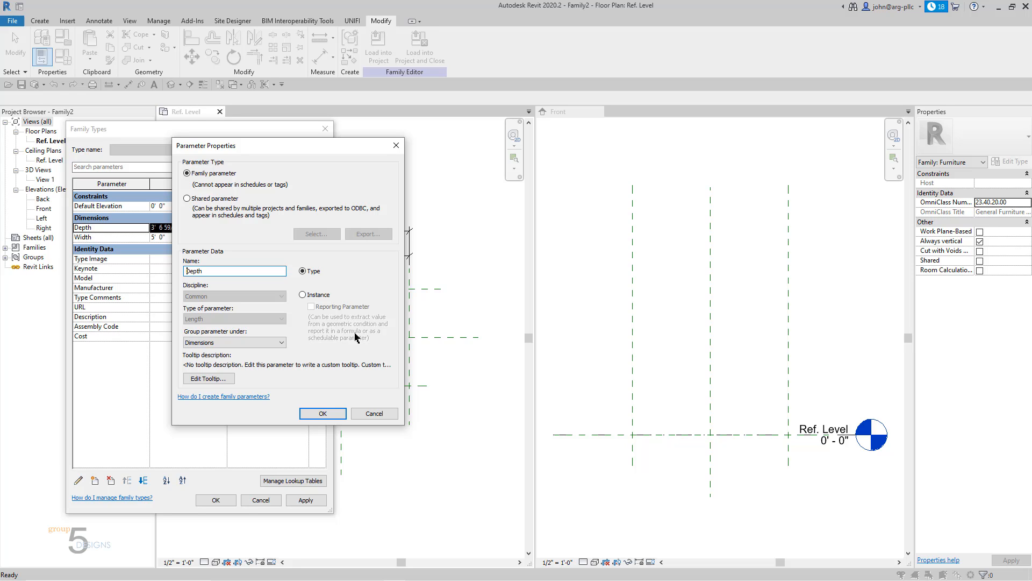
pyautogui.click(323, 413)
pyautogui.press('Return')
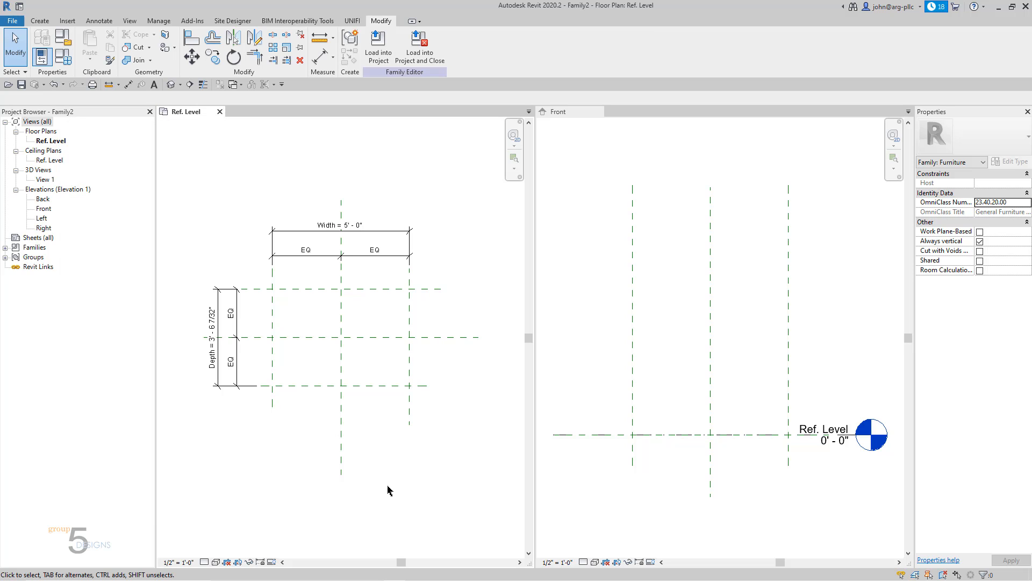
# Draw a horizontal reference plane about 2 5/8" above the front plane, extending past the left and right planes
pyautogui.scroll(2, 288, 394)
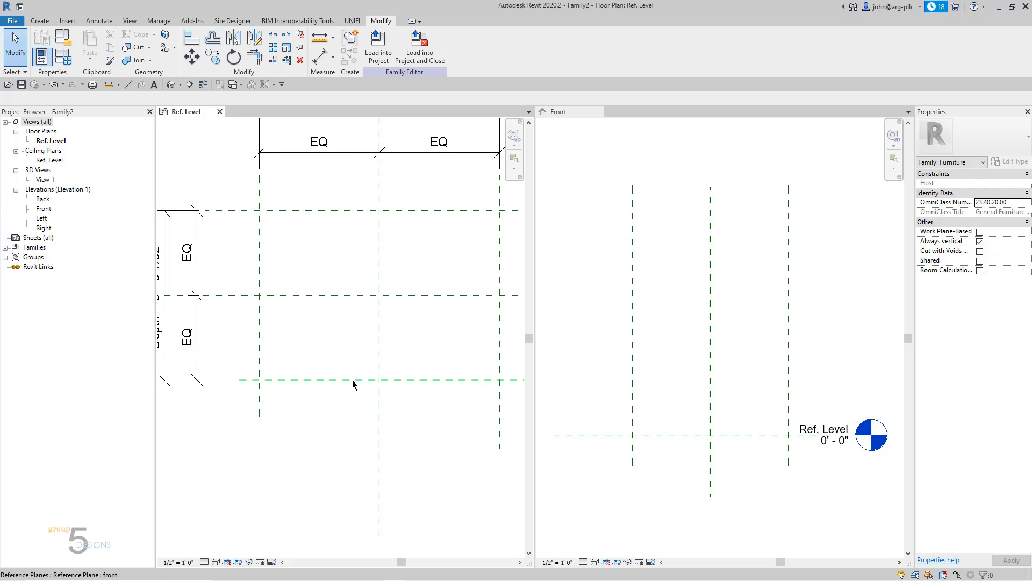
pyautogui.press('r')
pyautogui.press('p')
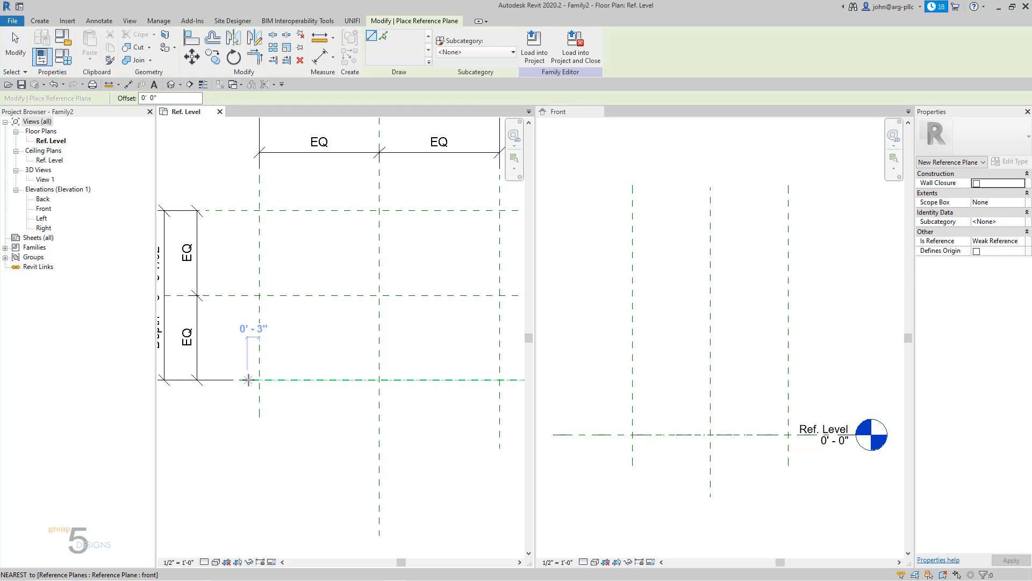
pyautogui.moveTo(247, 380); pyautogui.dragTo(212, 390, button='middle')
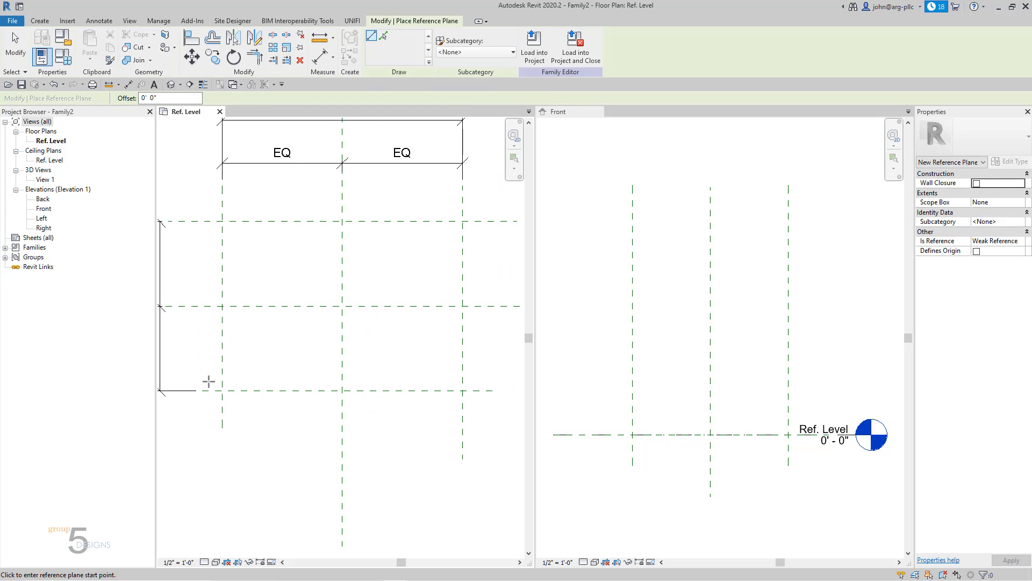
pyautogui.click(180, 380)
pyautogui.click(475, 380)
# Place an aligned dimension between the new reference plane and the front plane
pyautogui.moveTo(523, 438); pyautogui.dragTo(433, 435, button='middle')
pyautogui.press('d')
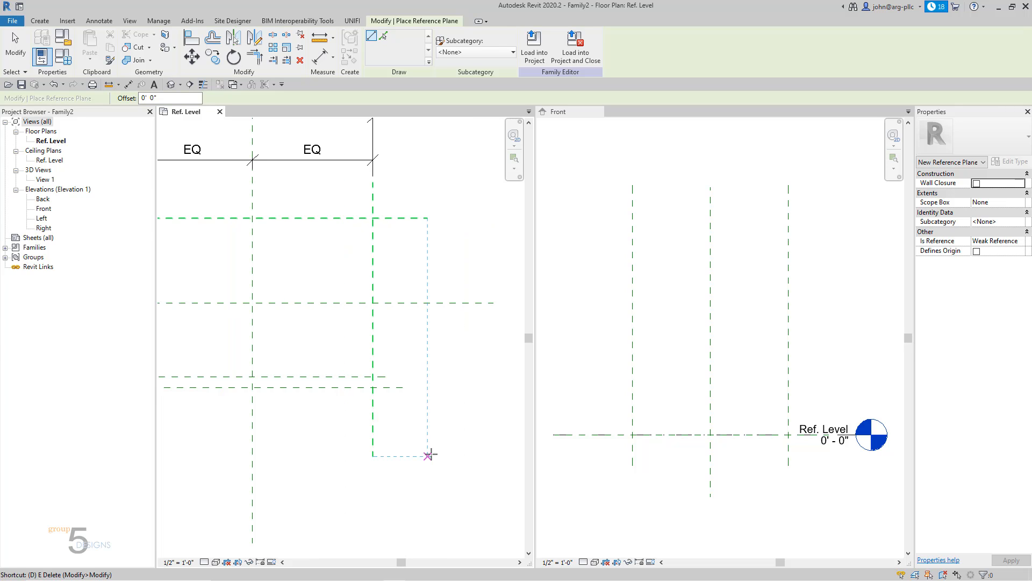
pyautogui.press('i')
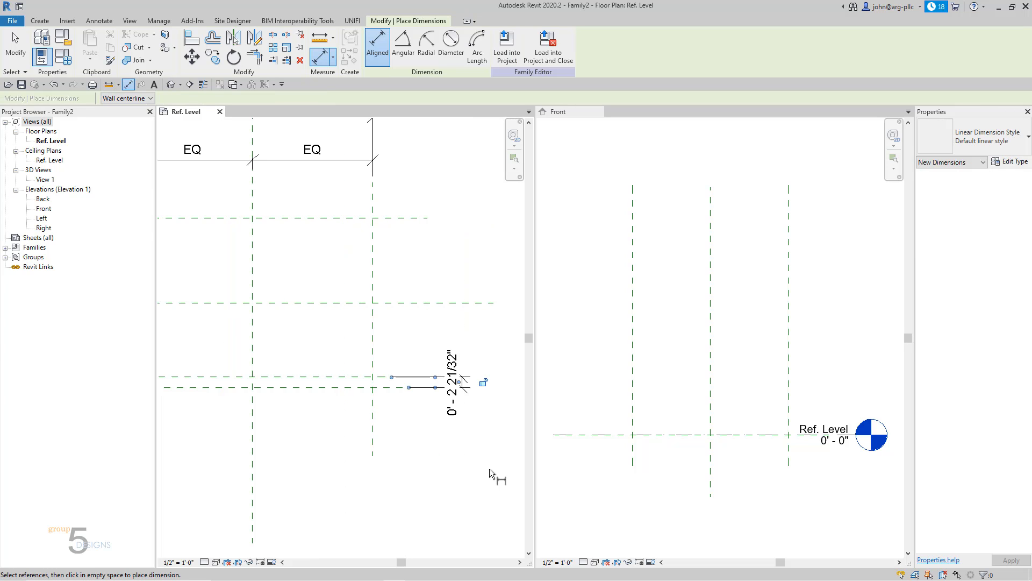
pyautogui.press('Escape')
pyautogui.press('Escape')
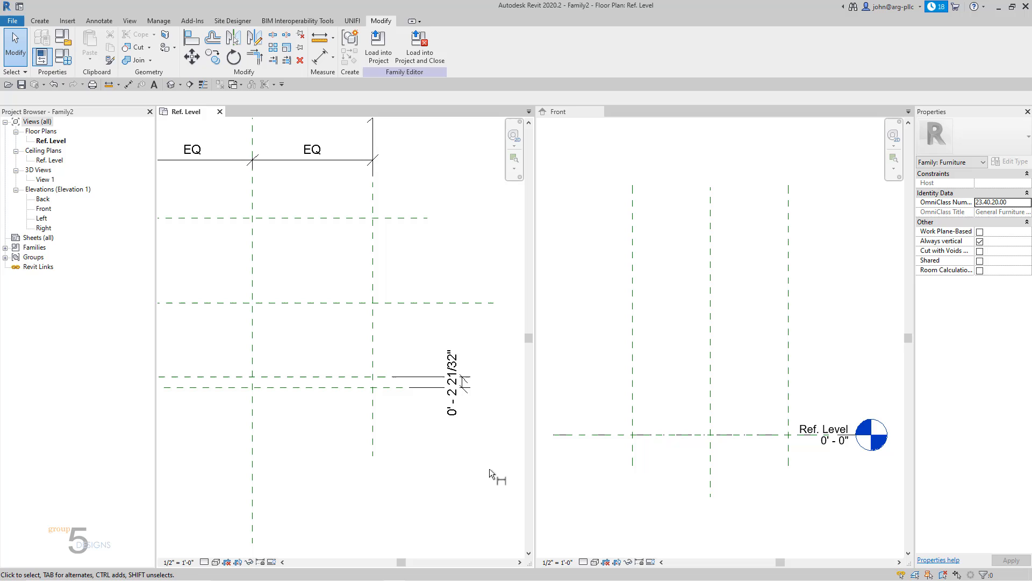
# Set the distance between the new reference plane and the front plane to 1"
pyautogui.click(330, 377)
pyautogui.click(454, 379)
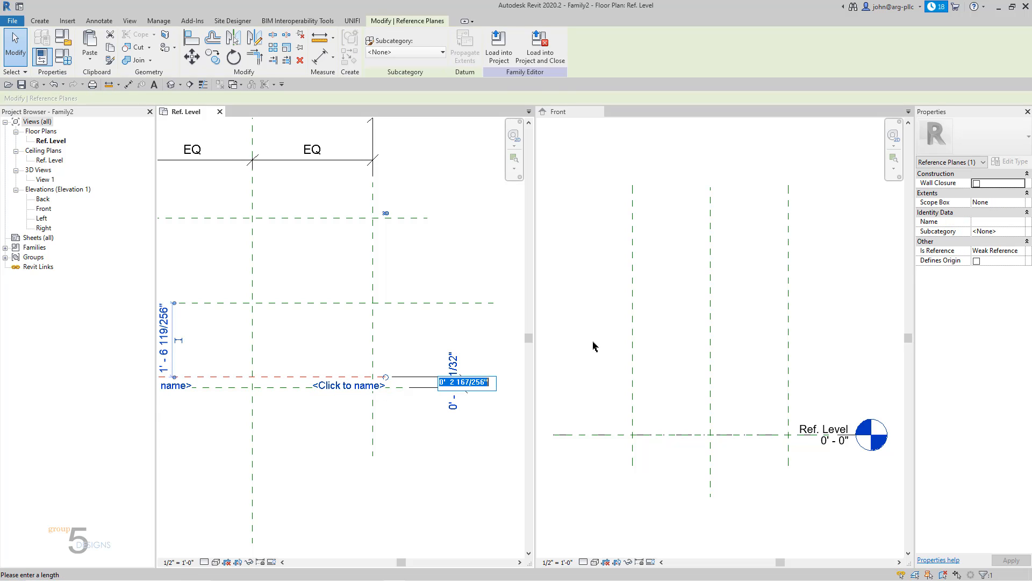
pyautogui.write('1')
pyautogui.click(453, 397)
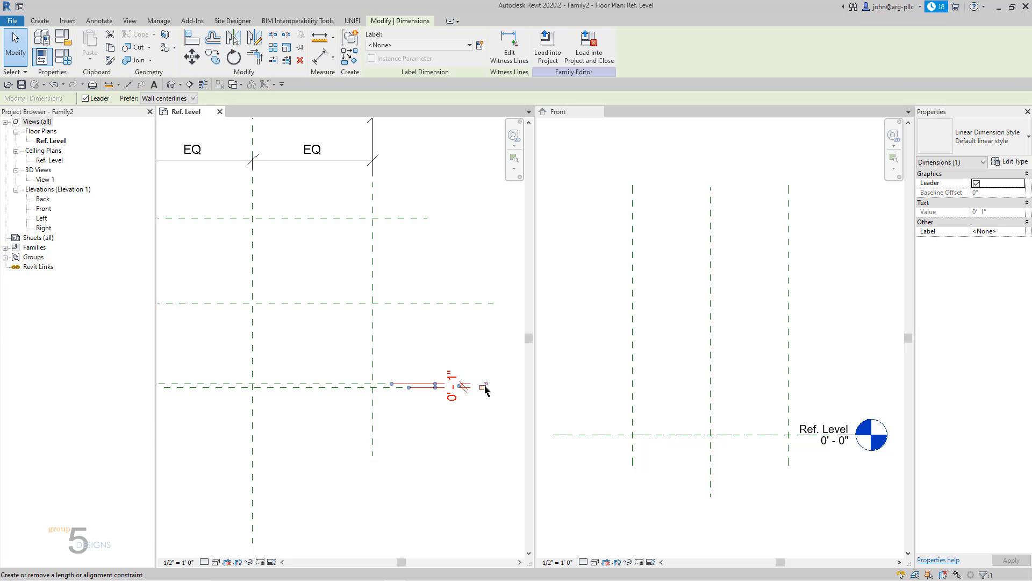
pyautogui.click(420, 512)
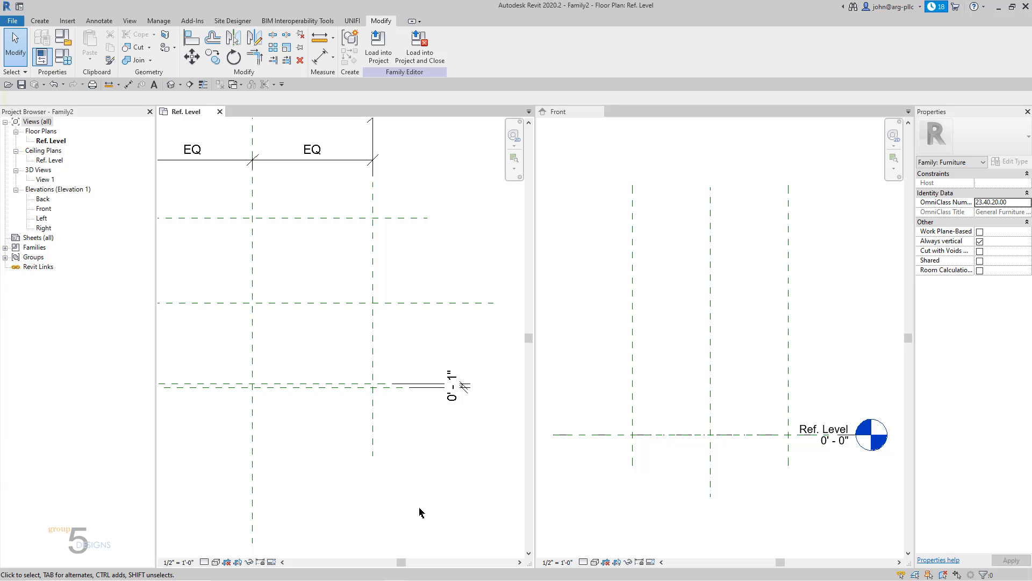
# Set the Depth dimension to 18" in the plan and check how the horizontal reference planes move
pyautogui.moveTo(405, 442); pyautogui.dragTo(570, 466, button='middle')
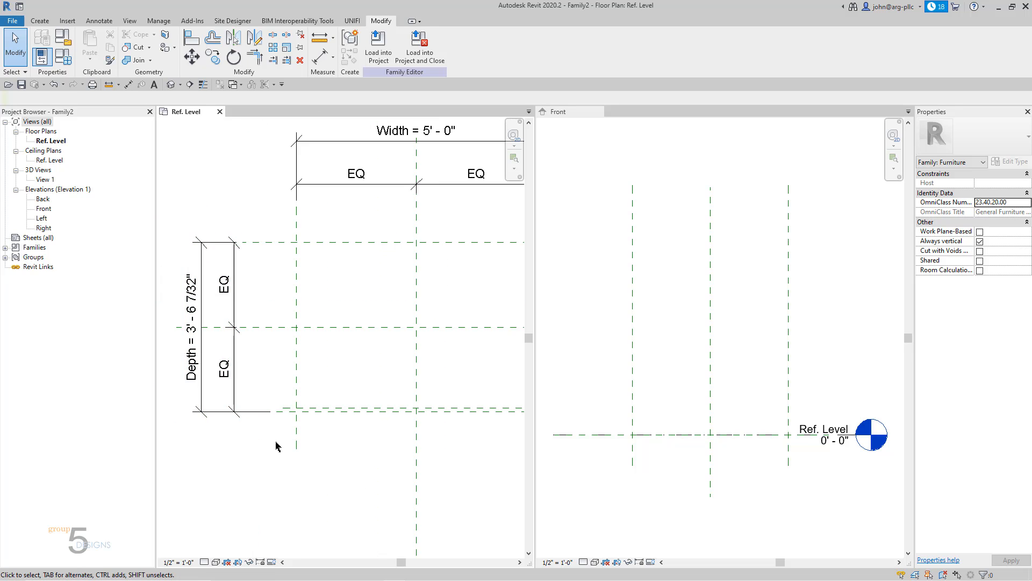
pyautogui.scroll(-3, 189, 449)
pyautogui.click(188, 401)
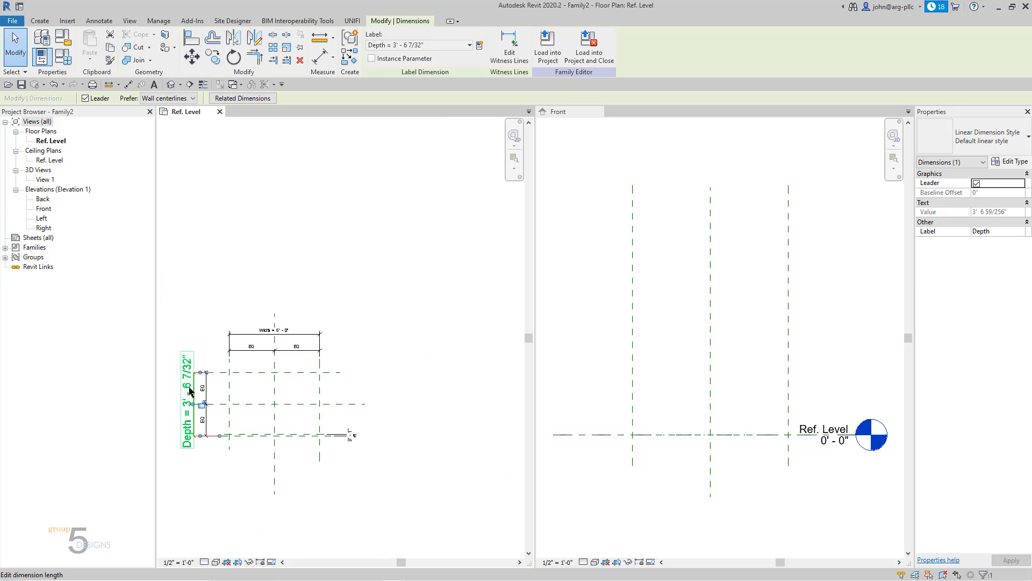
pyautogui.click(188, 401)
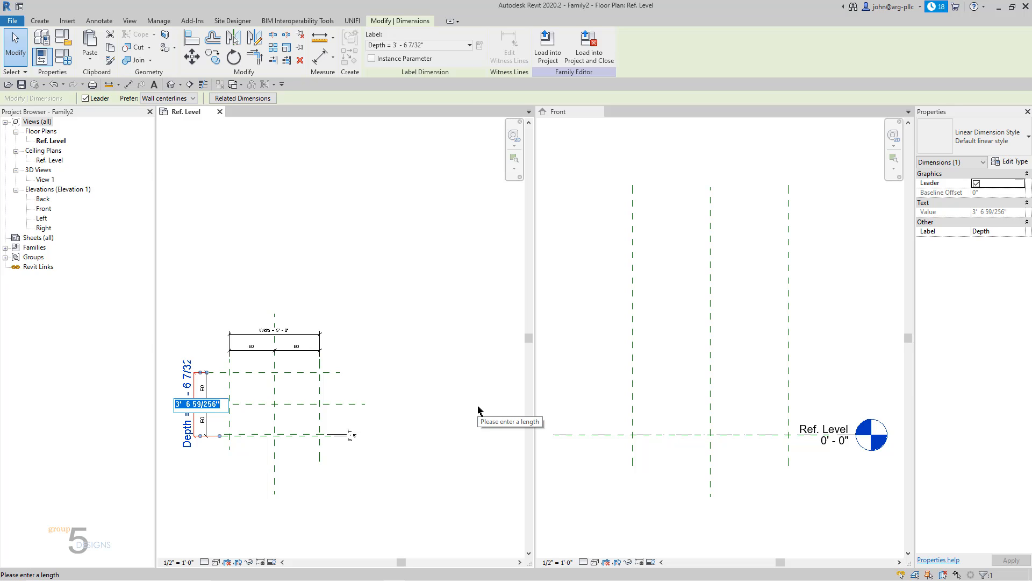
pyautogui.write('18"')
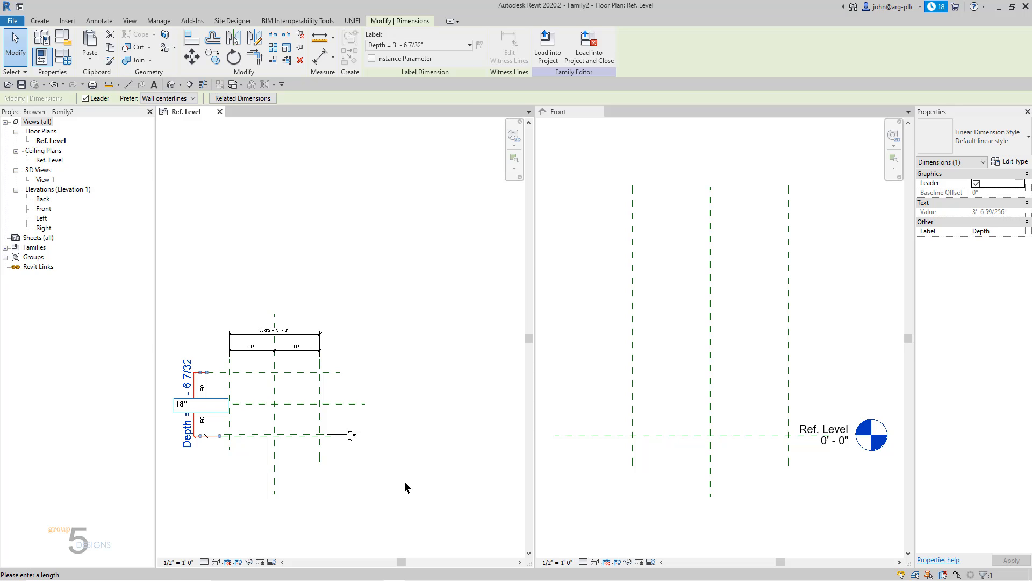
pyautogui.press('Return')
pyautogui.scroll(2, 331, 448)
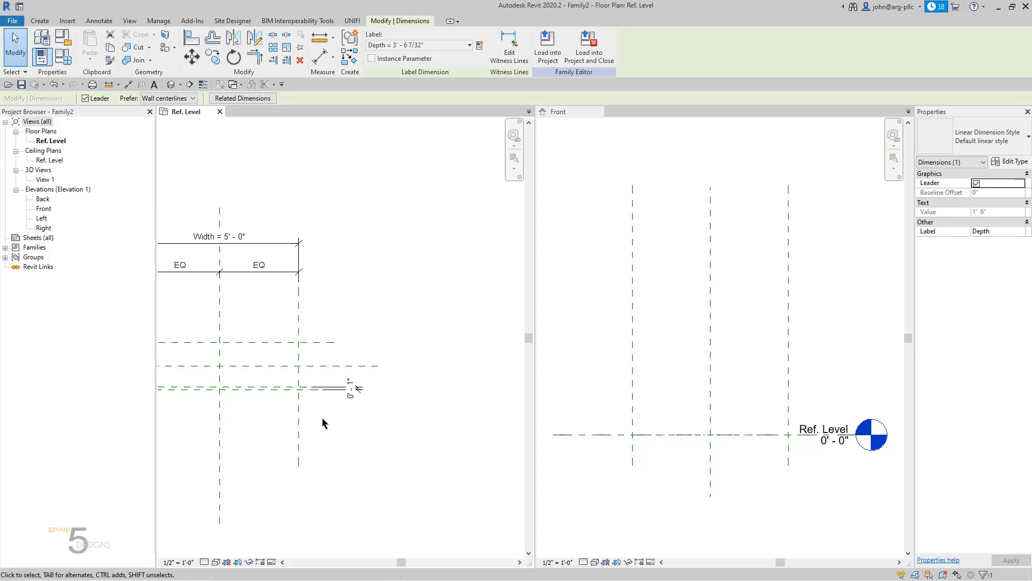
pyautogui.scroll(2, 320, 411)
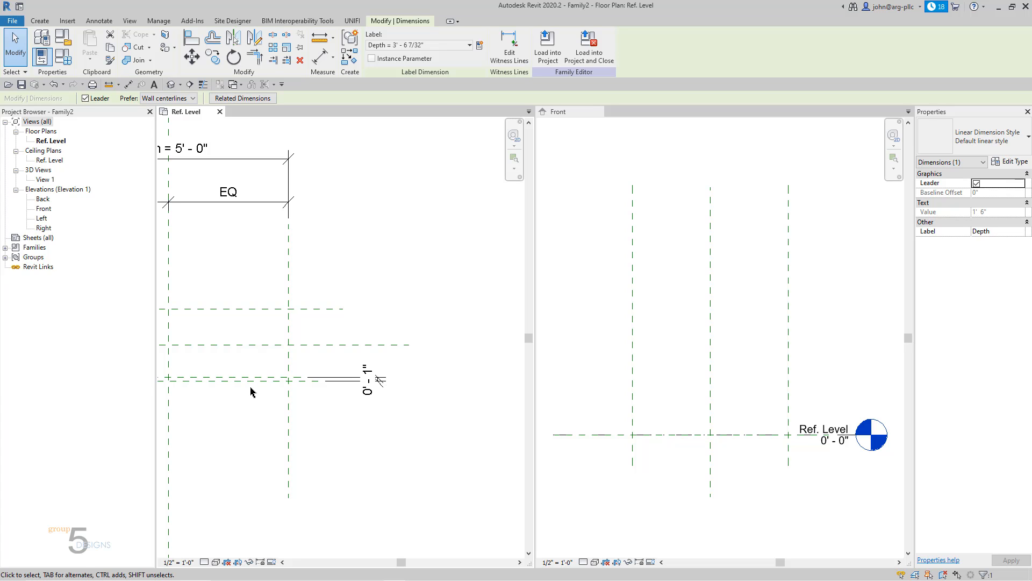
pyautogui.click(418, 434)
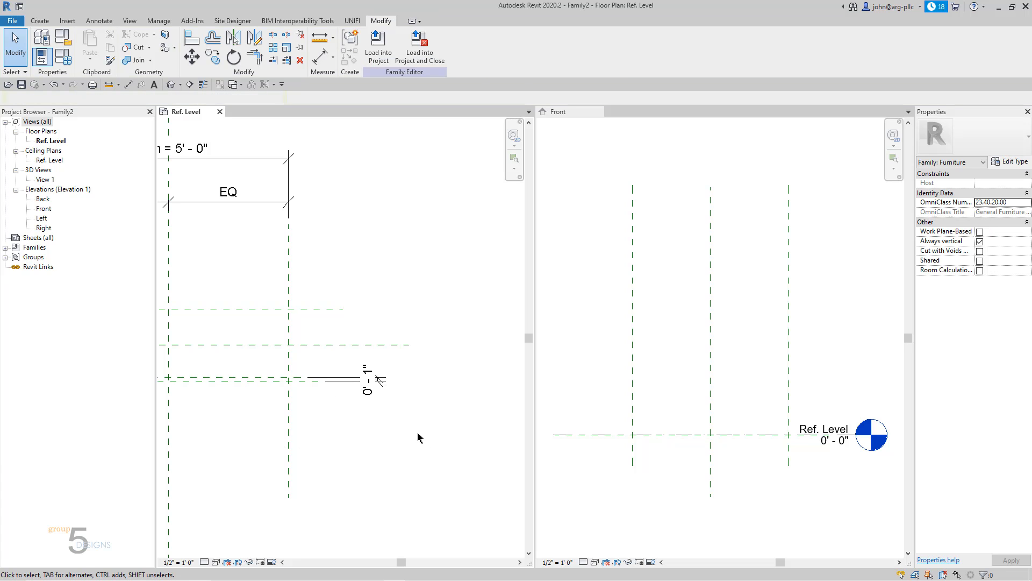
# Flex the family by applying a Depth of 1' 1" and a Width of 3' 6" in Family Types
pyautogui.scroll(-3, 418, 434)
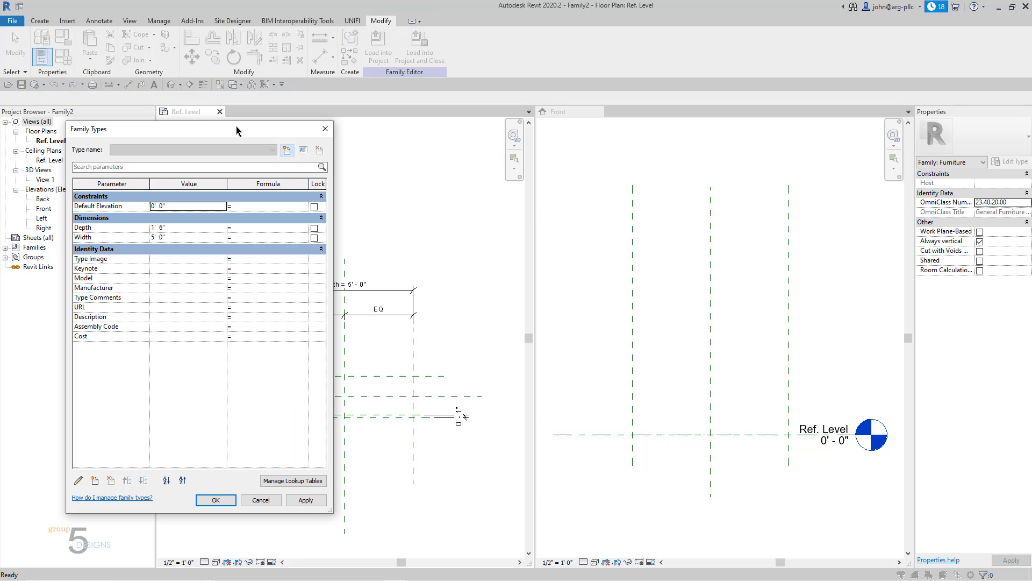
pyautogui.moveTo(219, 129); pyautogui.dragTo(617, 126)
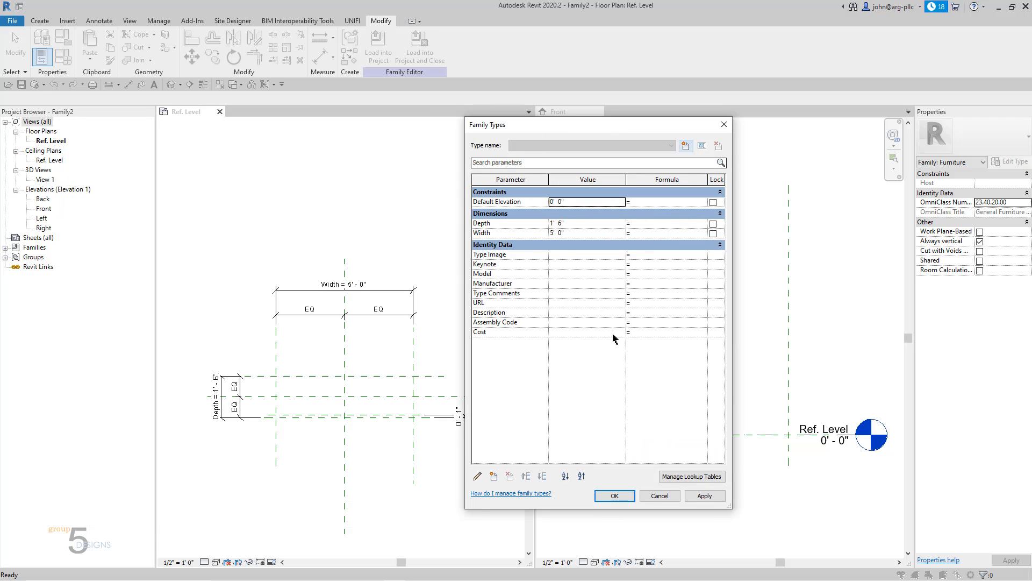
pyautogui.click(592, 225)
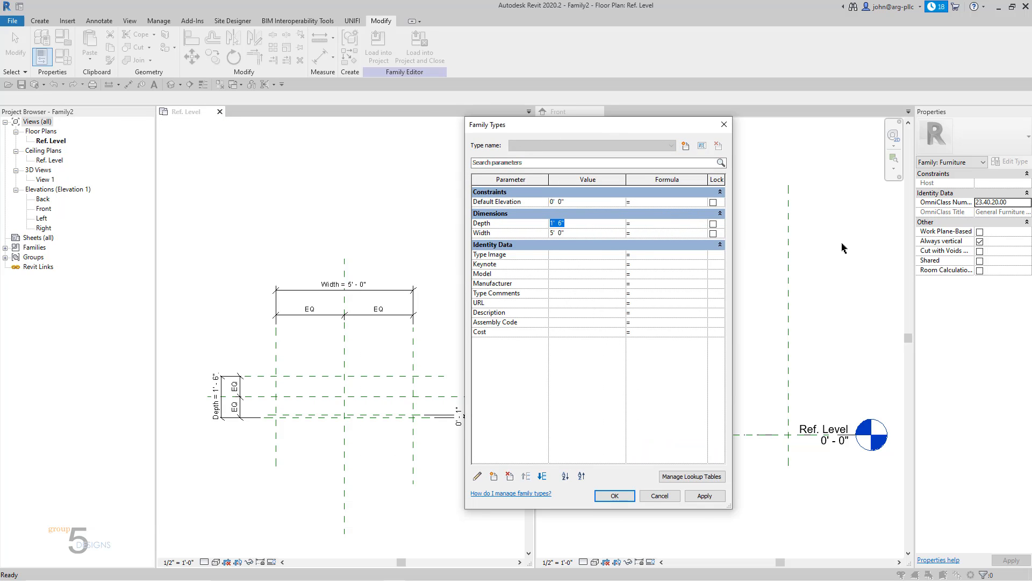
pyautogui.write("1'  1")
pyautogui.click(578, 232)
pyautogui.write('3 6')
pyautogui.click(705, 495)
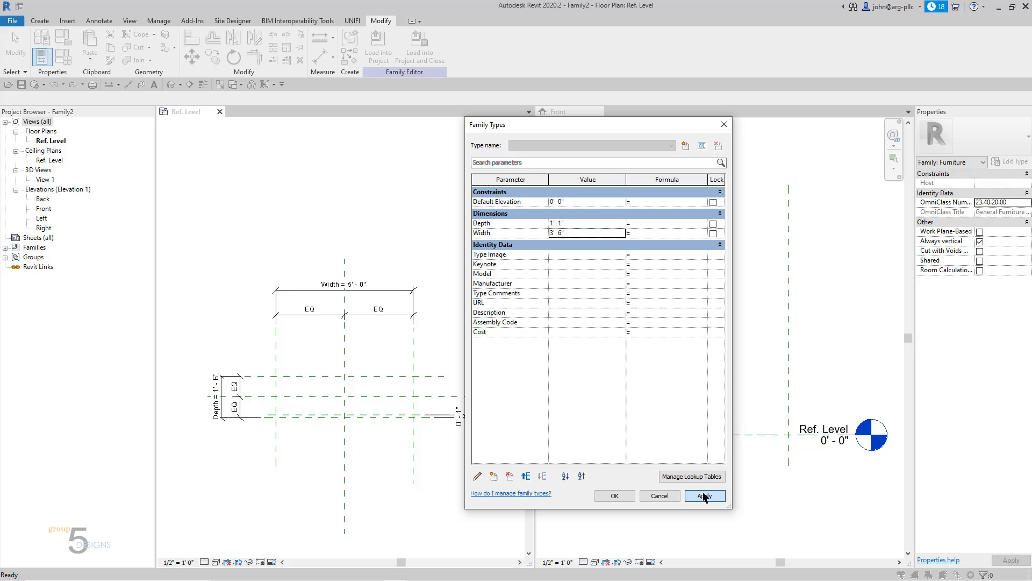
# Close Family Types and save the family to the Desktop as 4A_Reference Planes-Bookcase_R20, adjusting the maximum backups in the file save options
pyautogui.click(614, 495)
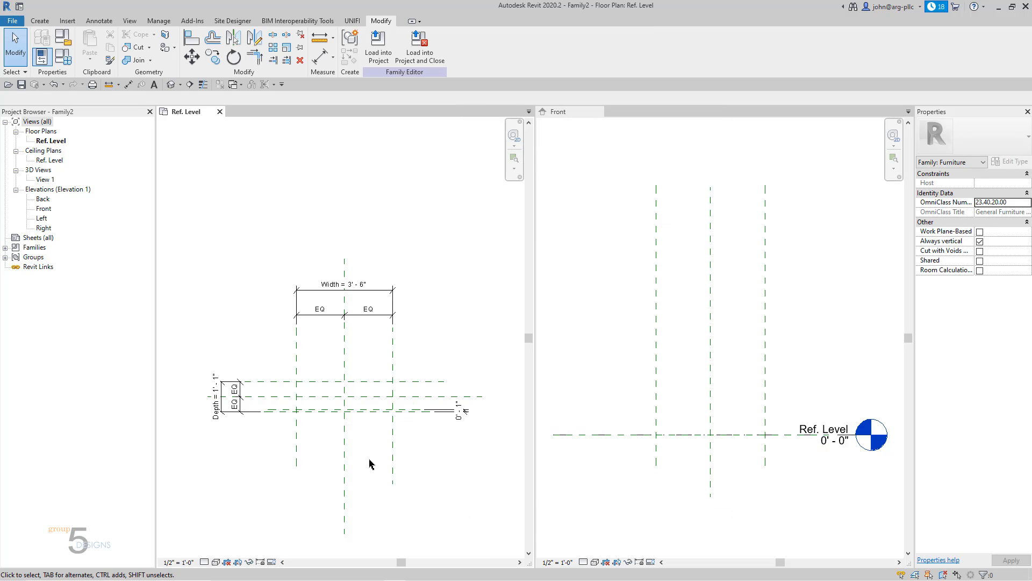
pyautogui.click(10, 21)
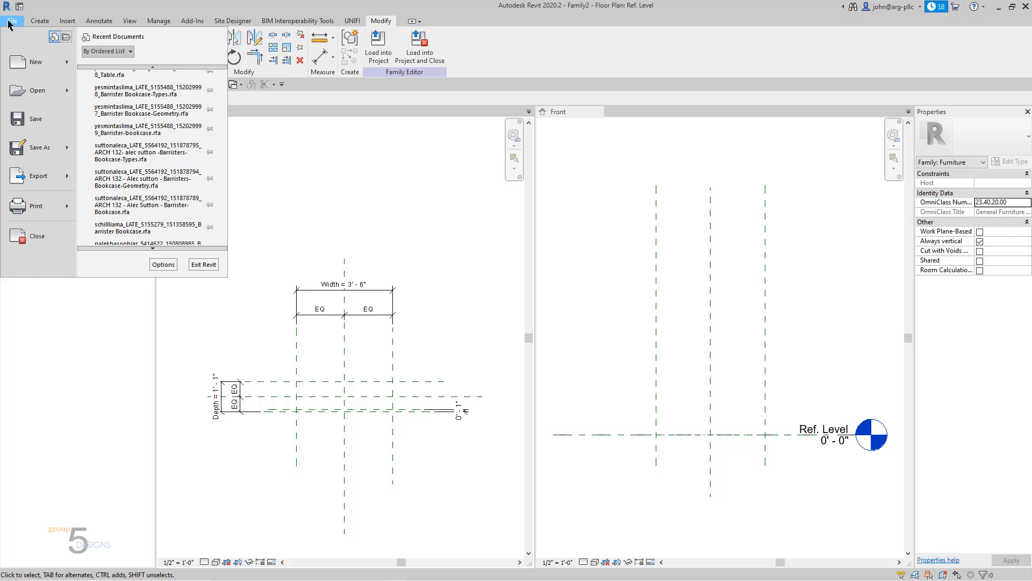
pyautogui.moveTo(51, 148)
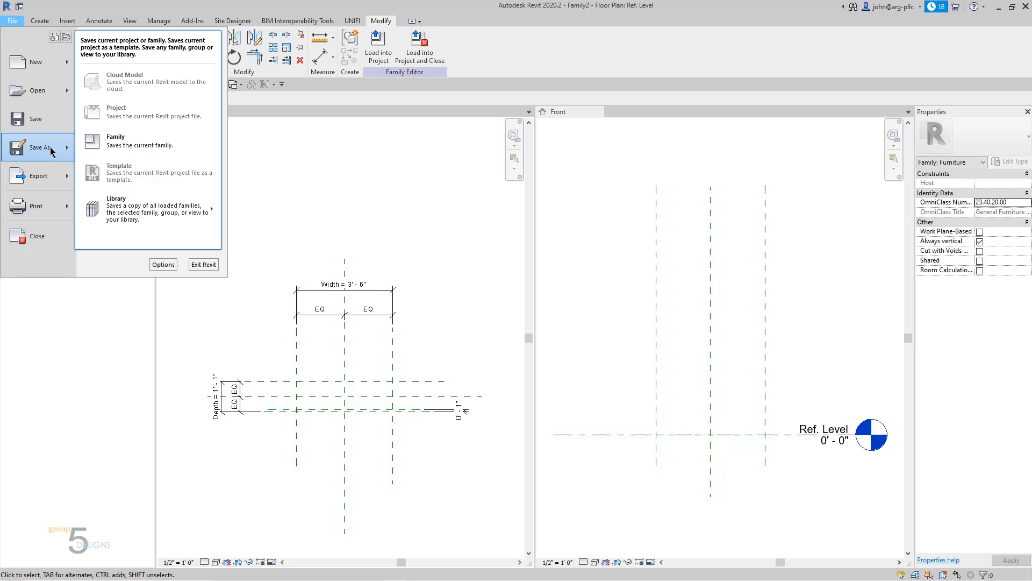
pyautogui.click(122, 144)
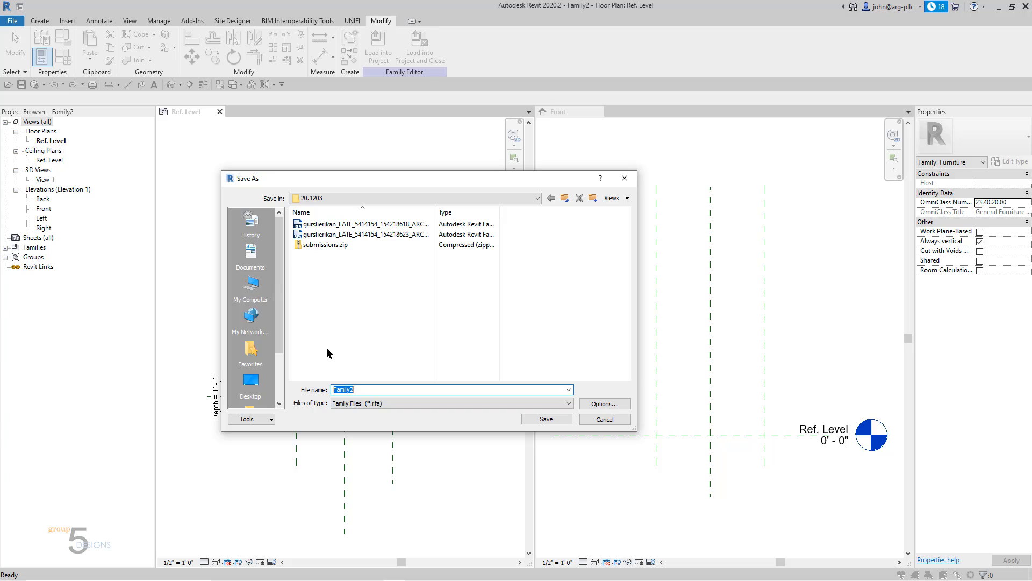
pyautogui.click(251, 383)
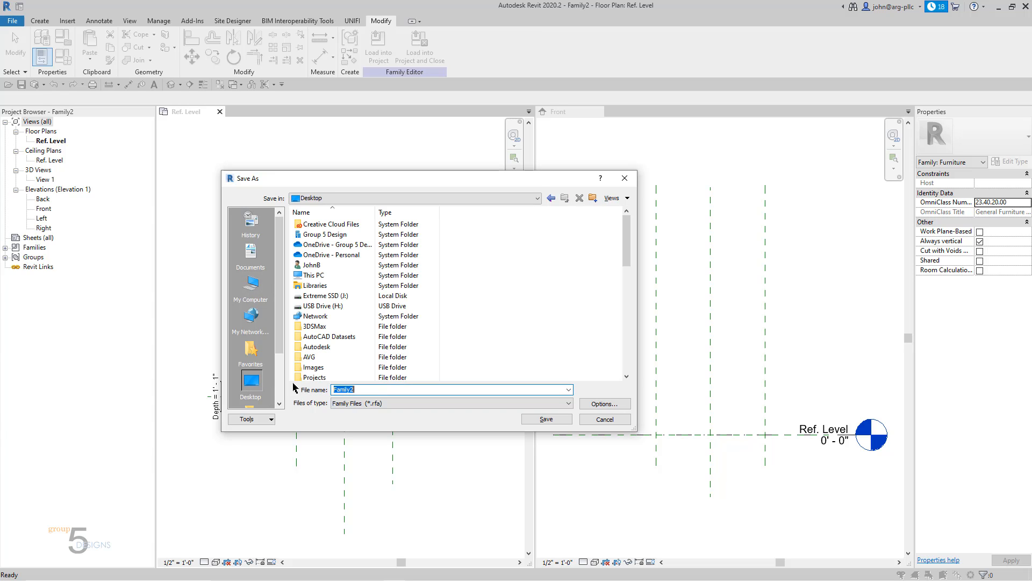
pyautogui.write('4A_Reference Planes-Bookcase_R20')
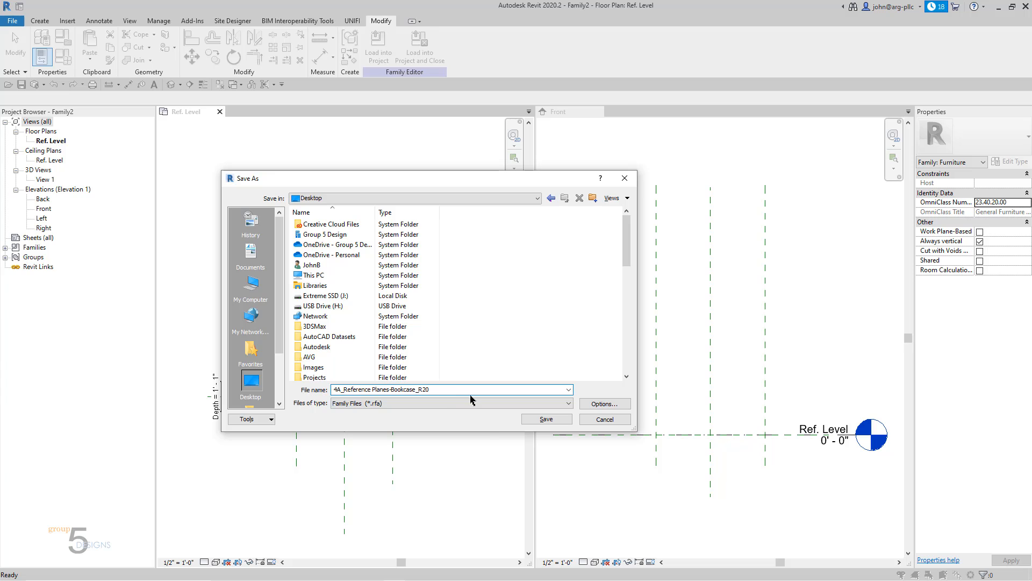
pyautogui.click(602, 403)
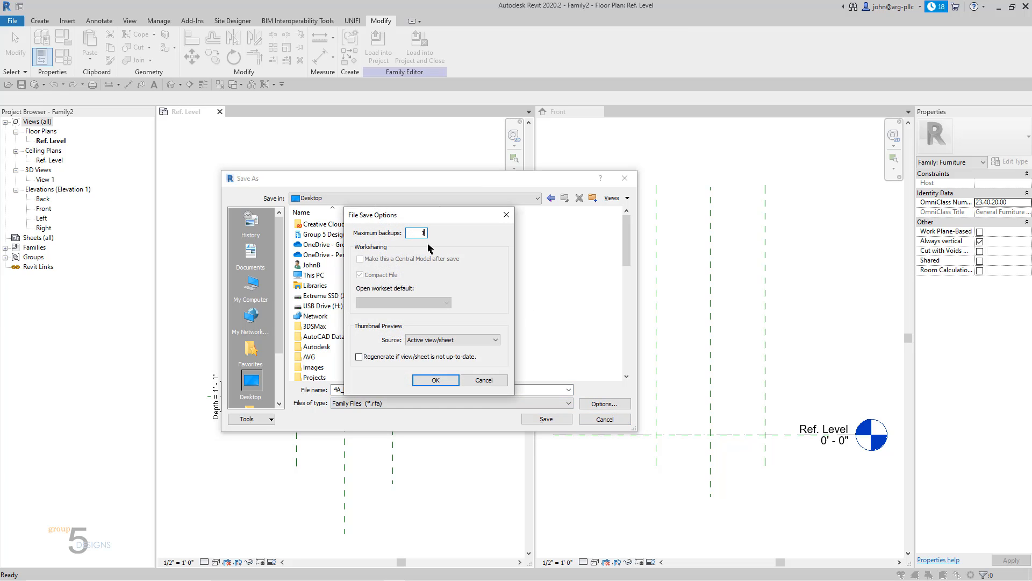
pyautogui.click(425, 378)
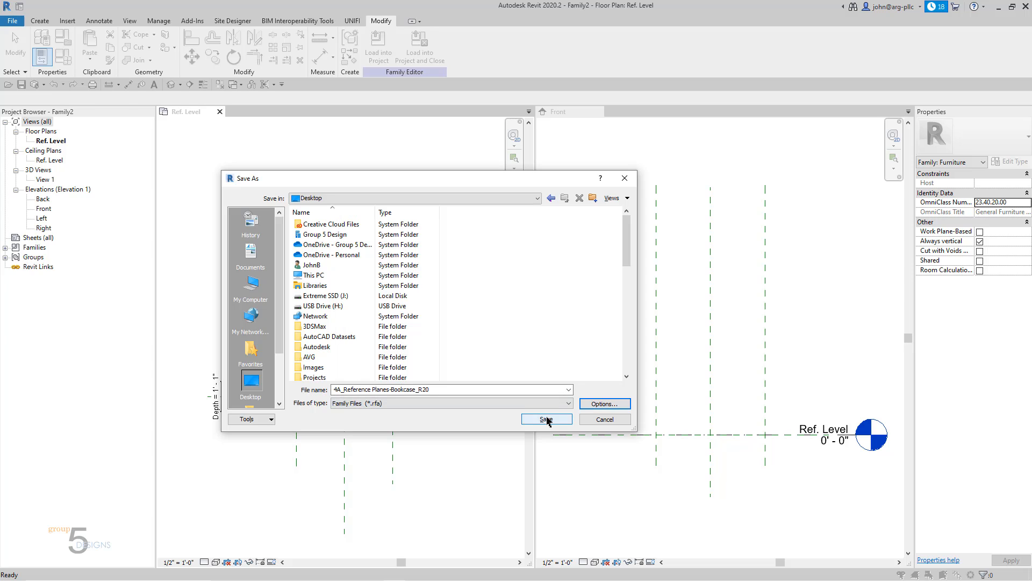
pyautogui.click(544, 417)
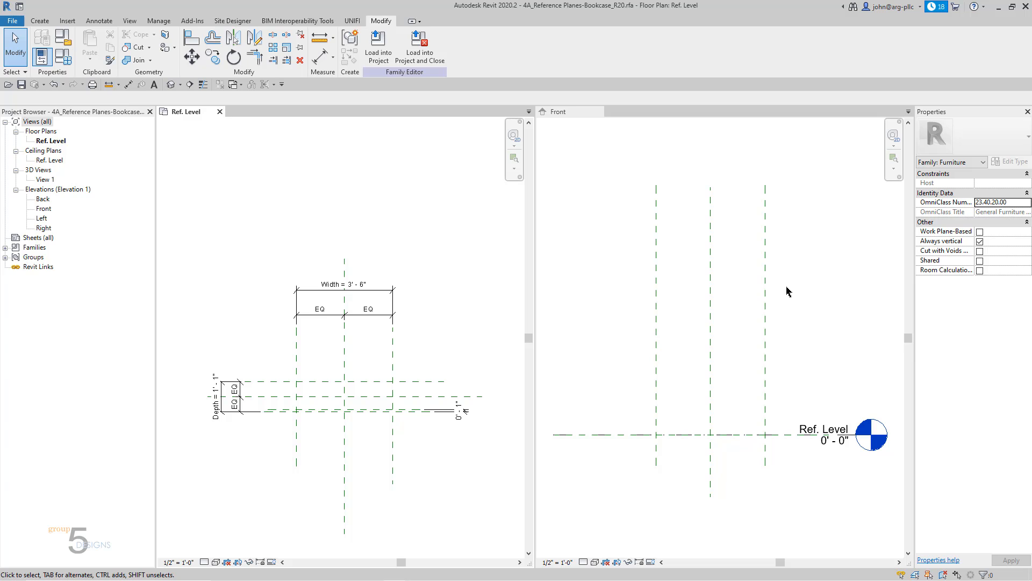
# Draw five horizontal reference planes stacked above Ref. Level across the vertical planes in the Front elevation
pyautogui.click(779, 392)
pyautogui.press('r')
pyautogui.press('p')
pyautogui.click(778, 418)
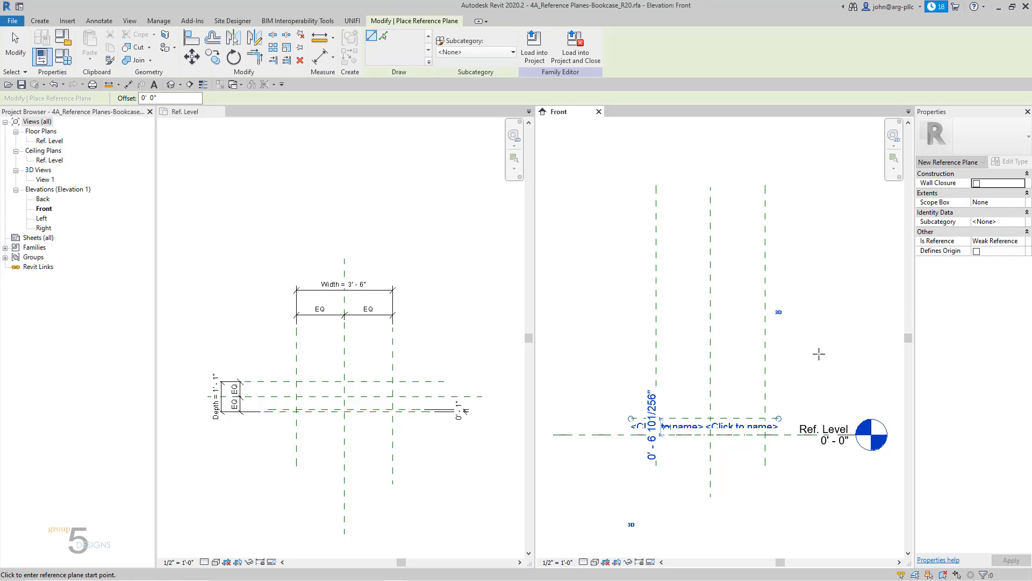
pyautogui.click(605, 371)
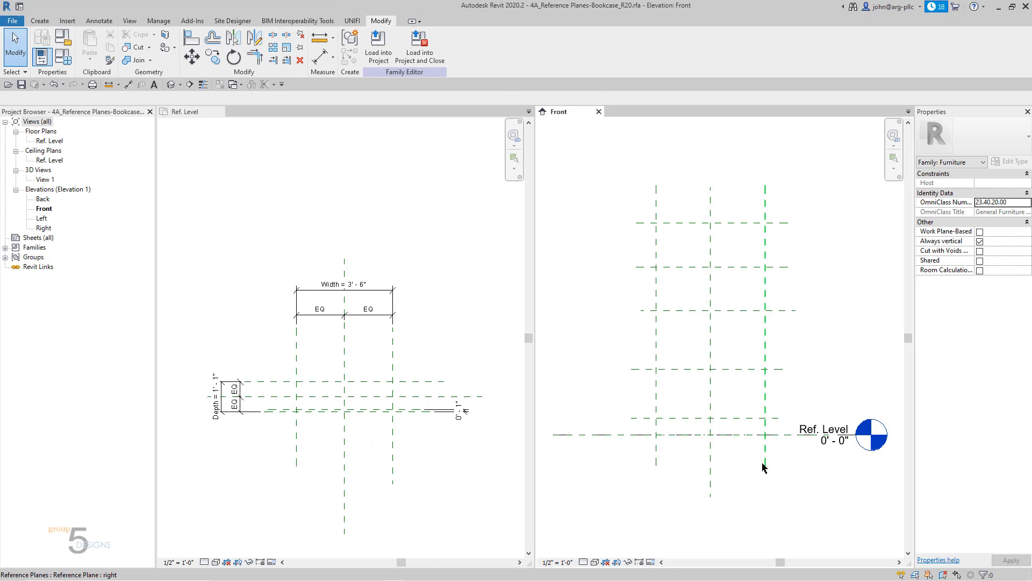
# Name the lowest new horizontal reference plane "top of toekick"
pyautogui.click(777, 419)
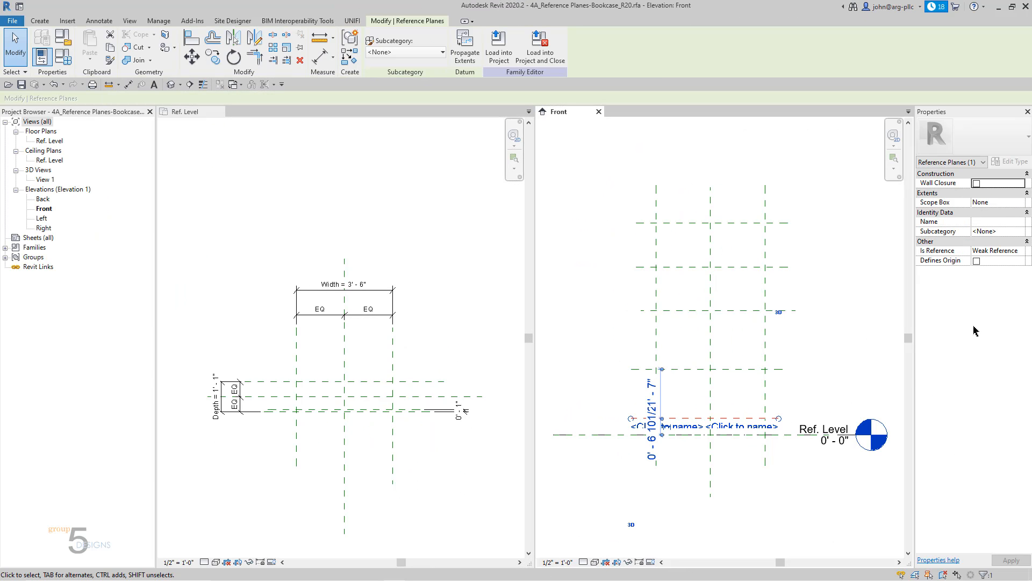
pyautogui.click(988, 222)
pyautogui.write('top of toekick')
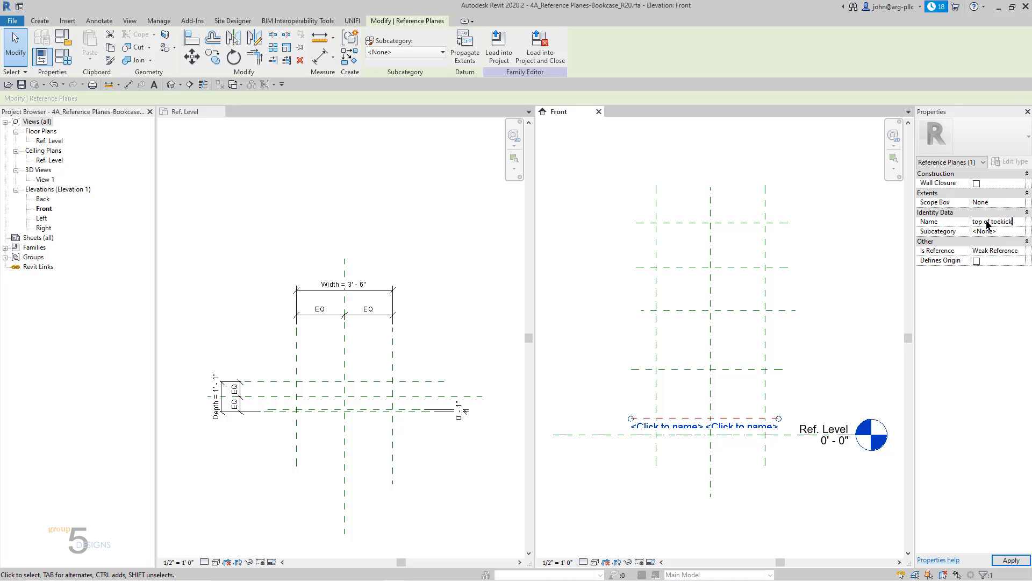
pyautogui.click(766, 510)
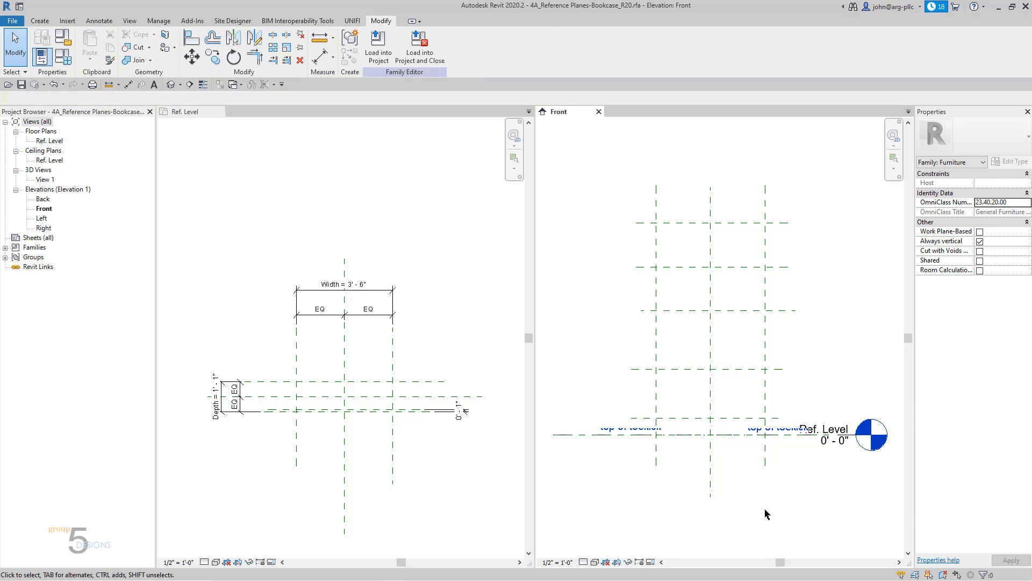
# Name the three reference planes above the toekick plane as numbered shelves, from shelf1 up to shelf3
pyautogui.click(782, 369)
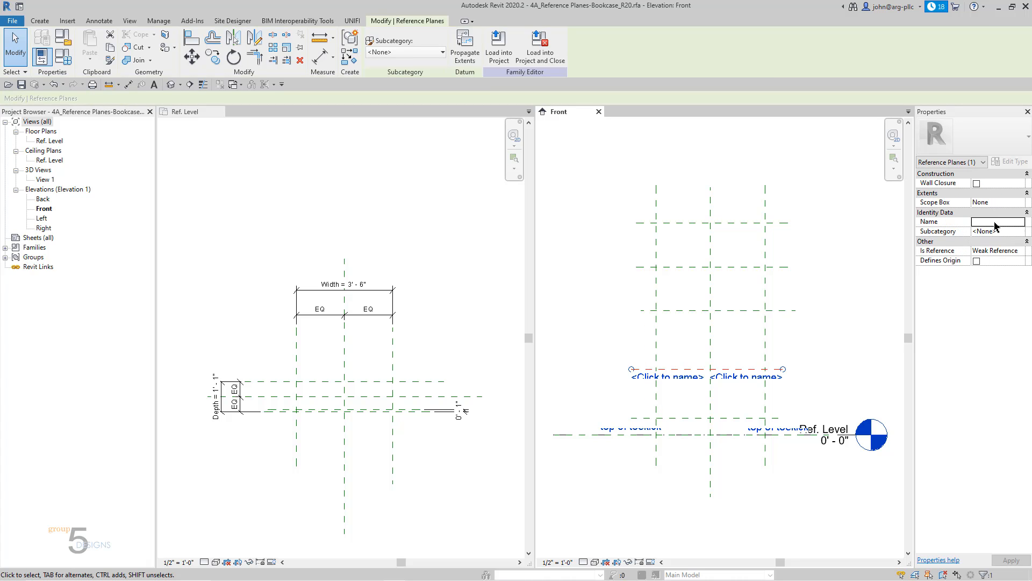
pyautogui.click(995, 225)
pyautogui.write('sh')
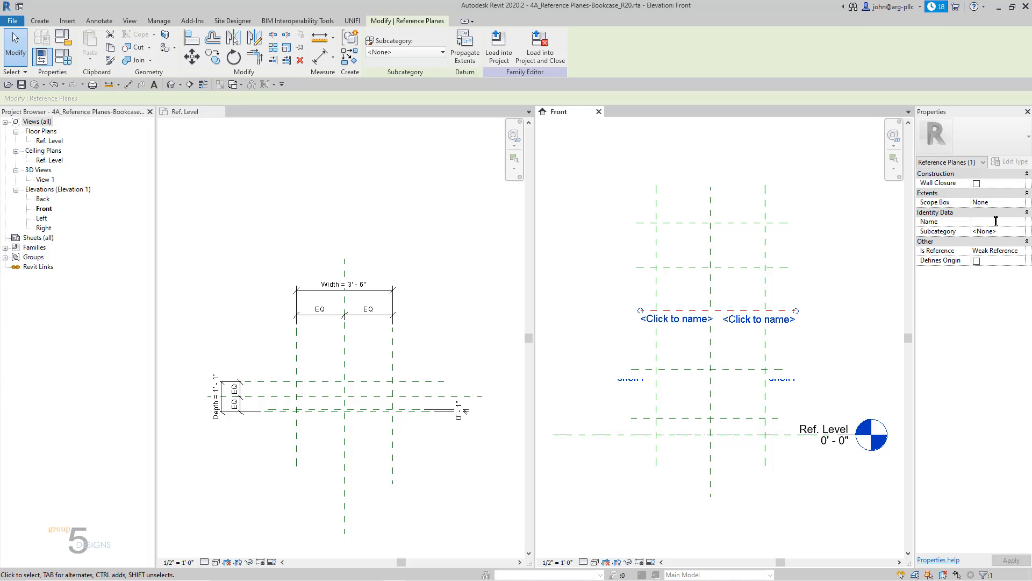
pyautogui.click(788, 267)
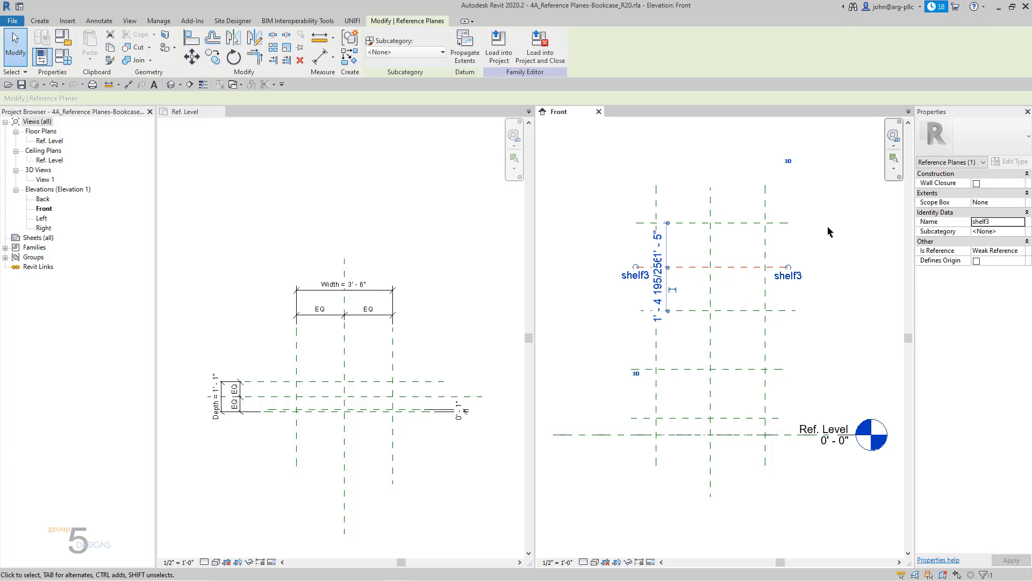
# Name the uppermost horizontal reference plane "top of bookcase"
pyautogui.click(789, 228)
pyautogui.click(784, 222)
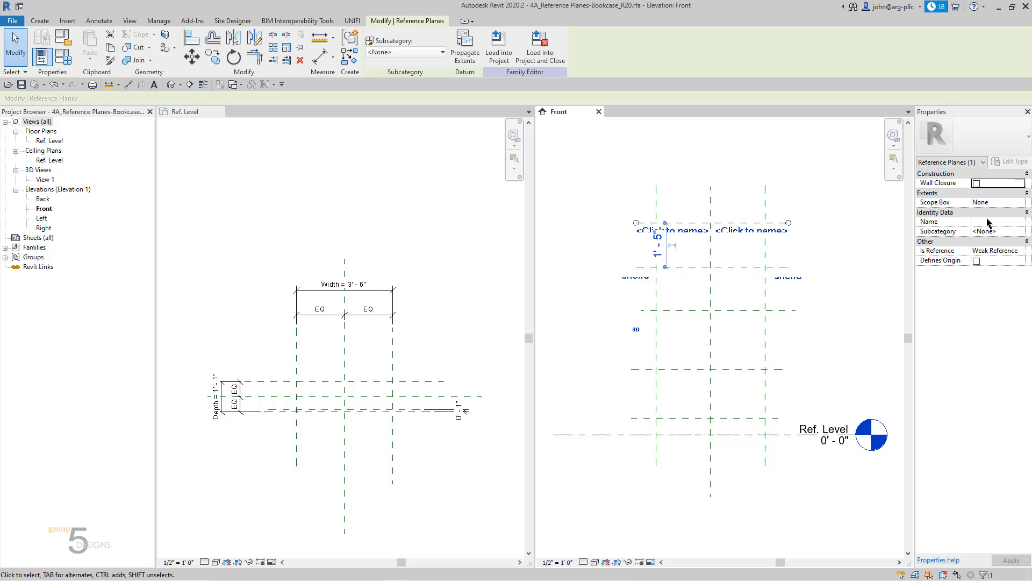
pyautogui.click(990, 222)
pyautogui.click(785, 466)
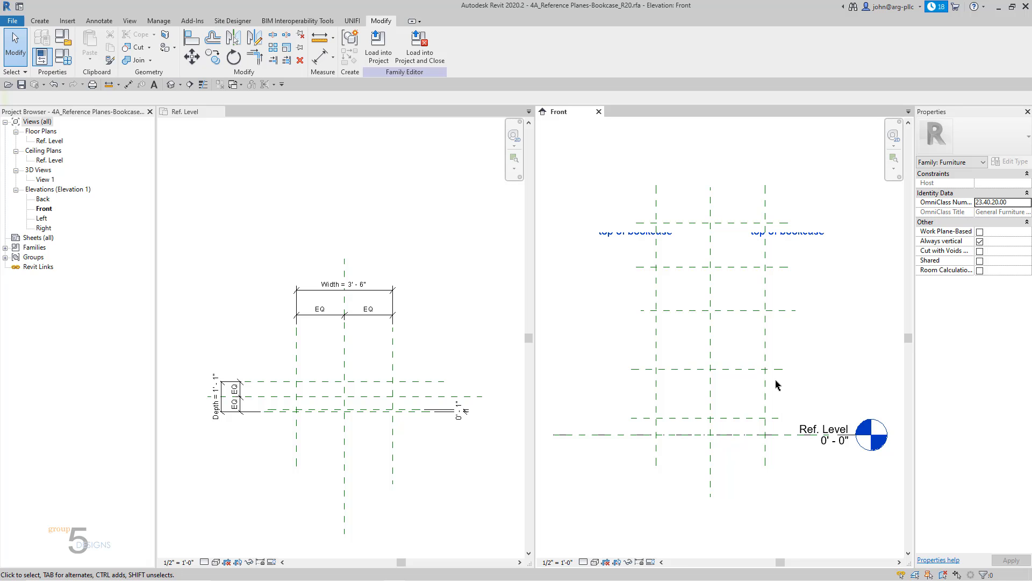
# Place an aligned dimension for the overall height from Ref. Level to the top of bookcase plane
pyautogui.press('d')
pyautogui.press('i')
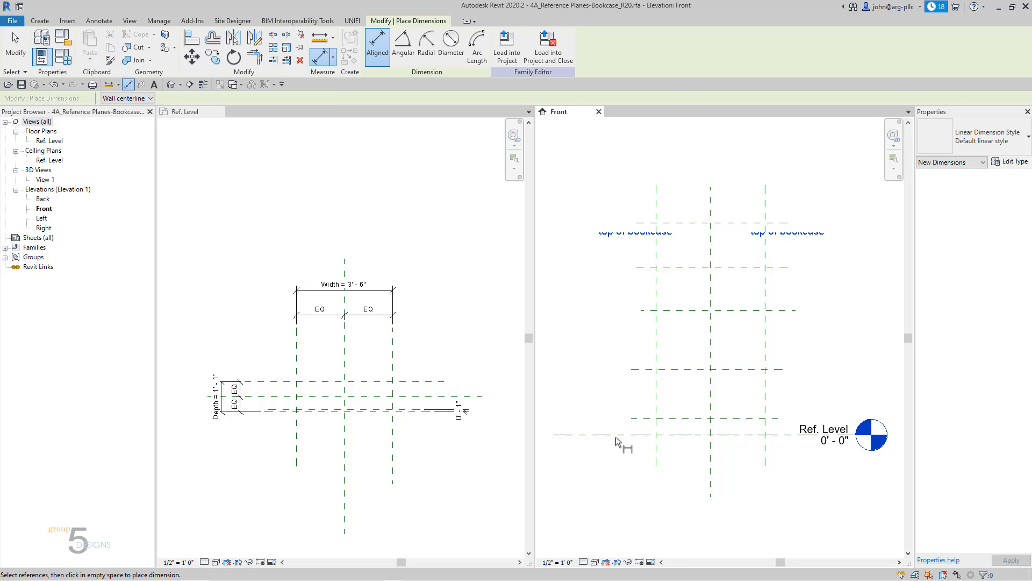
pyautogui.click(616, 435)
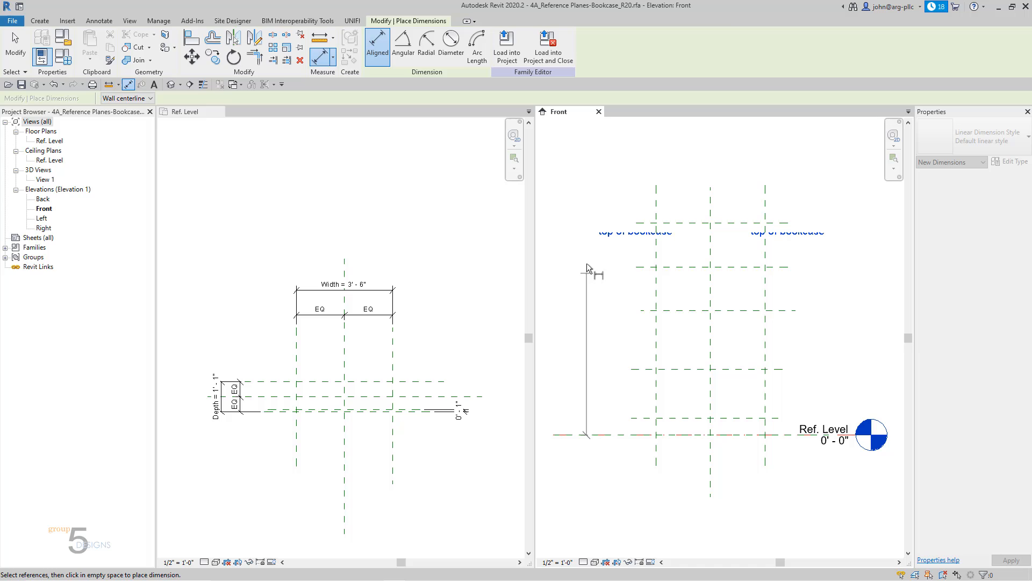
pyautogui.click(640, 221)
pyautogui.click(563, 283)
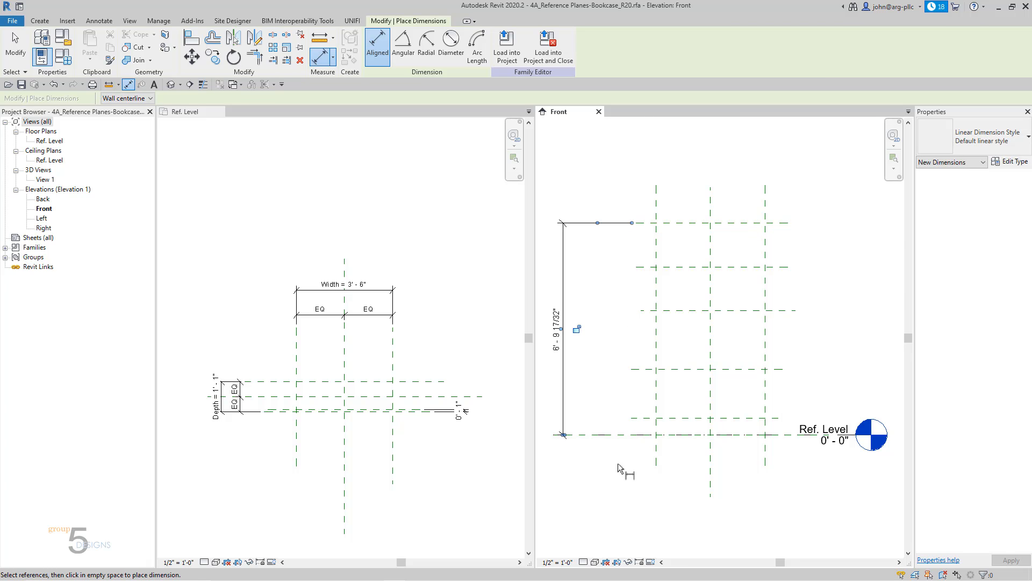
# Dimension the height from Ref. Level to the top of toekick plane
pyautogui.click(622, 442)
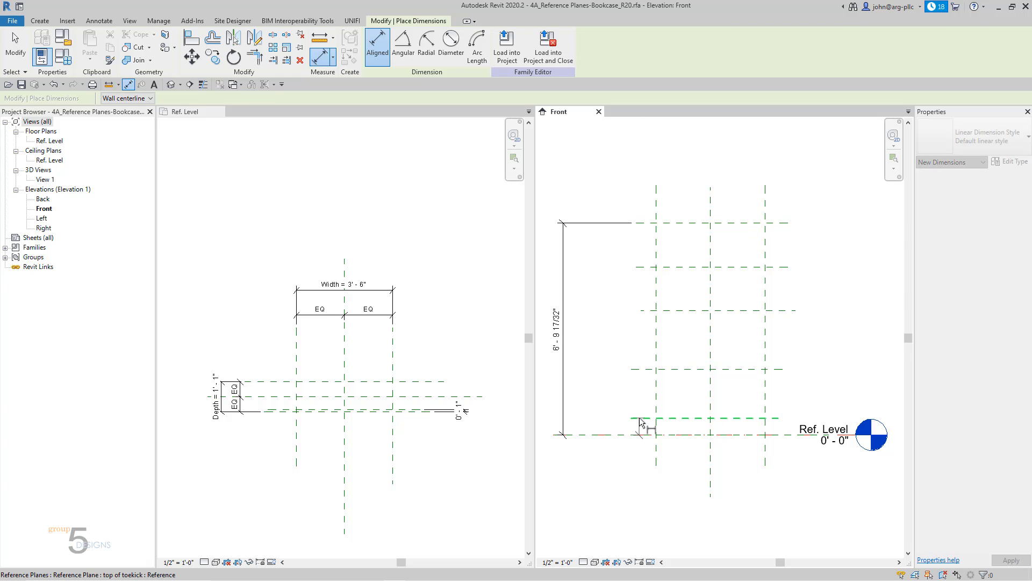
pyautogui.click(640, 418)
pyautogui.click(585, 428)
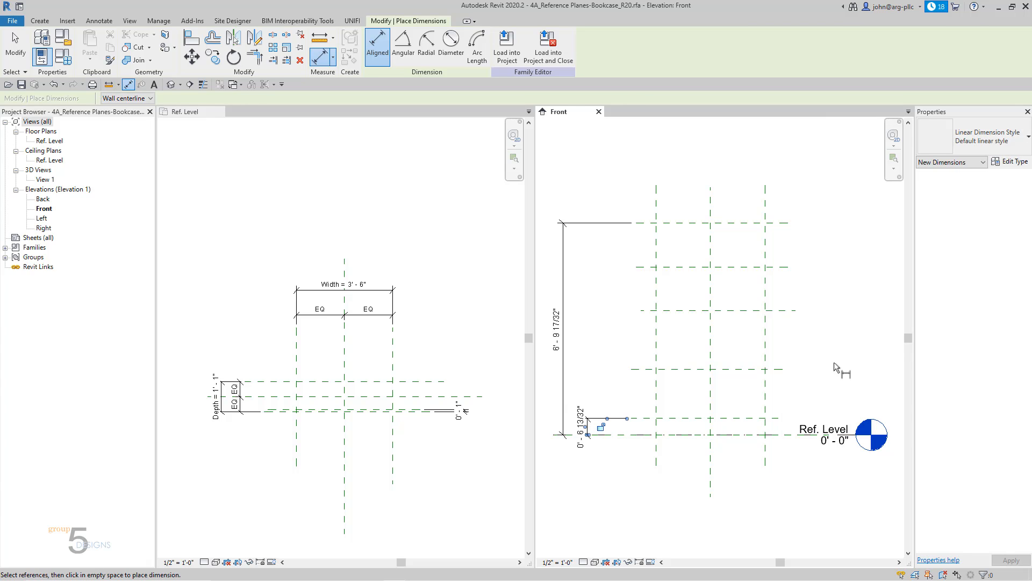
# Place separate aligned dimensions from the toekick plane to shelf1, from shelf1 to the second shelf, and from there to shelf3
pyautogui.click(781, 417)
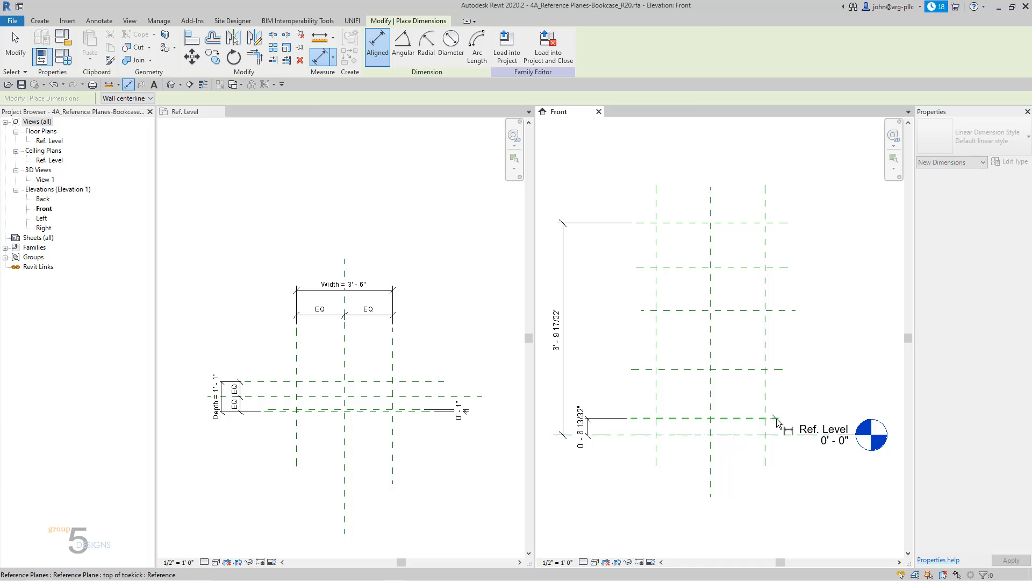
pyautogui.click(777, 369)
pyautogui.click(806, 392)
pyautogui.click(788, 369)
pyautogui.click(800, 310)
pyautogui.click(828, 328)
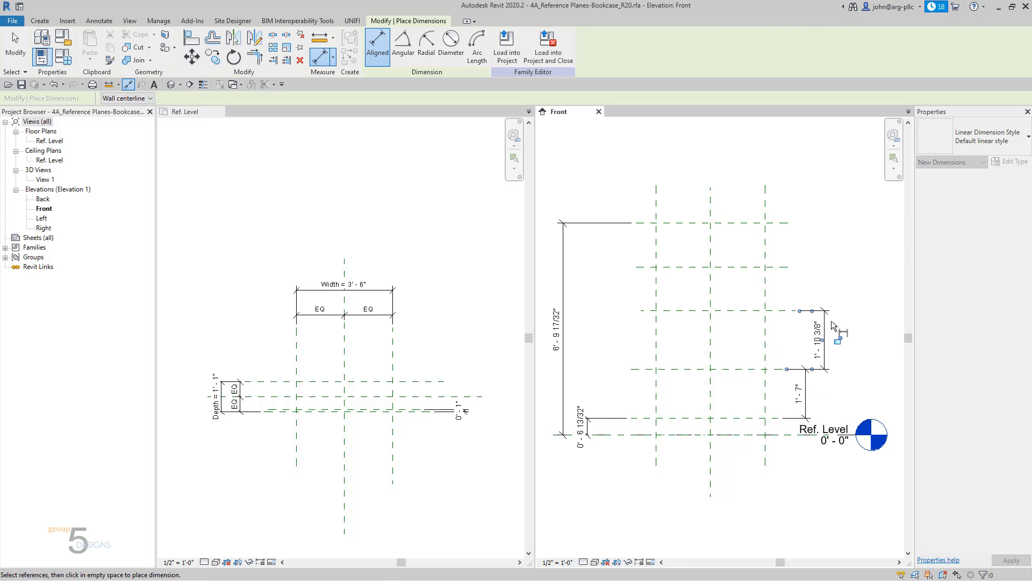
pyautogui.click(801, 310)
pyautogui.click(786, 267)
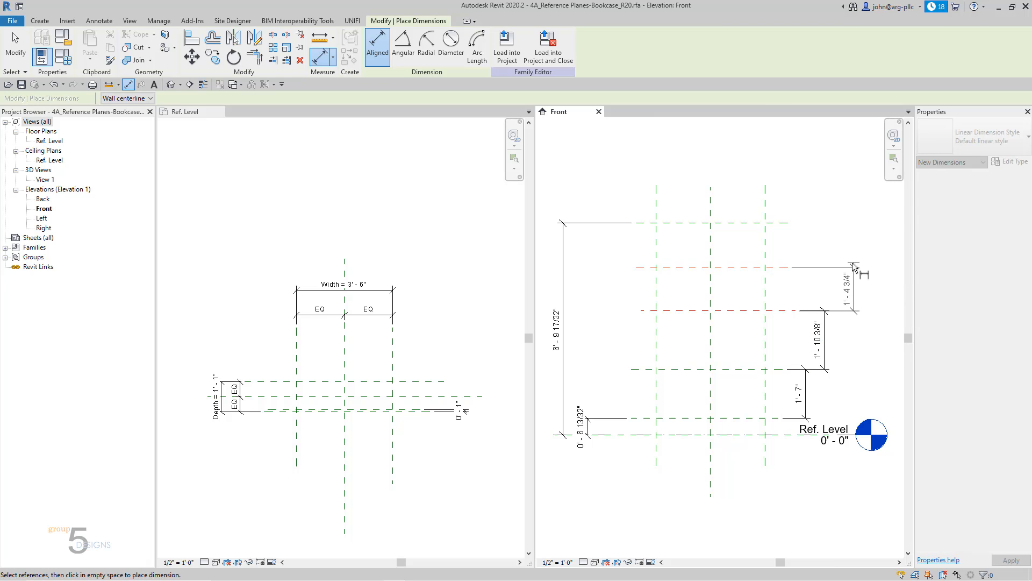
pyautogui.click(847, 285)
pyautogui.press('Escape')
pyautogui.press('Escape')
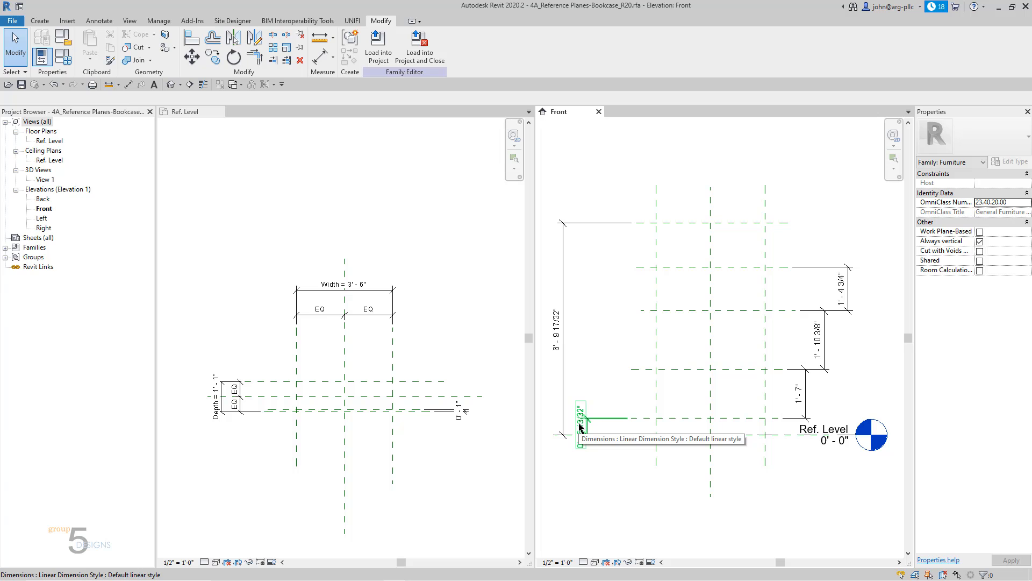
# Label the toekick height dimension with a new type parameter named Base, grouped under Other
pyautogui.click(581, 428)
pyautogui.click(601, 426)
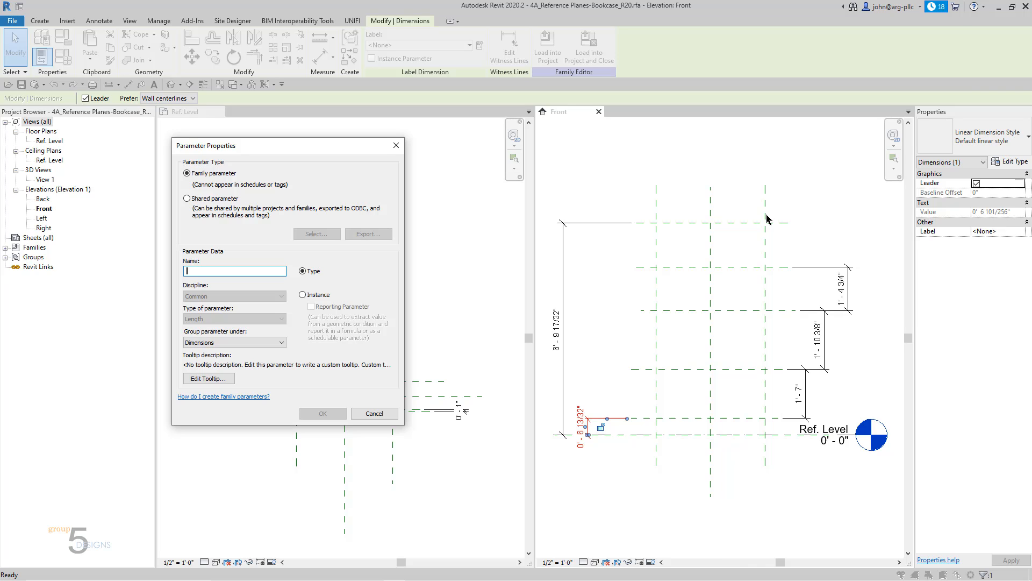
pyautogui.write('Base')
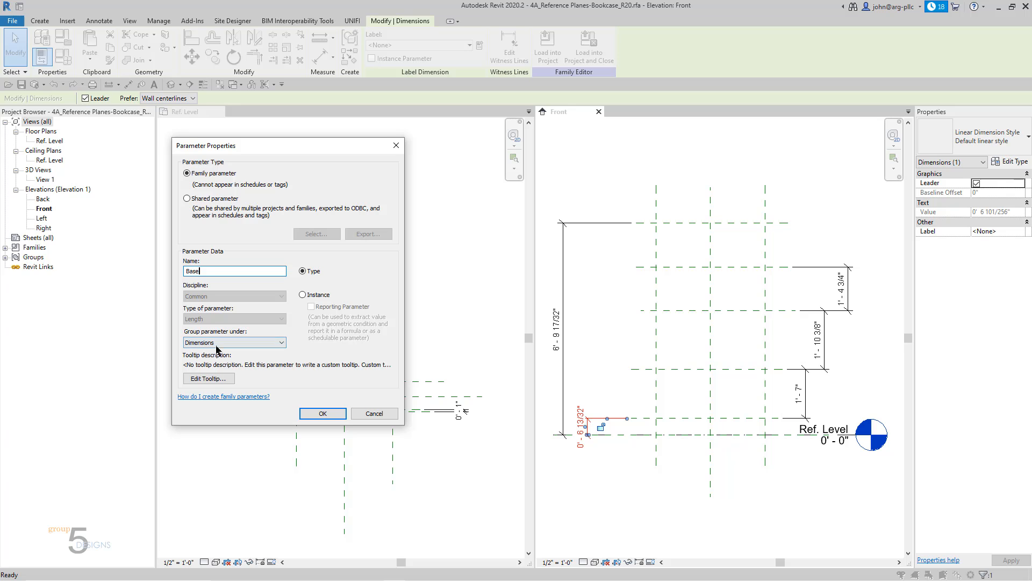
pyautogui.click(239, 344)
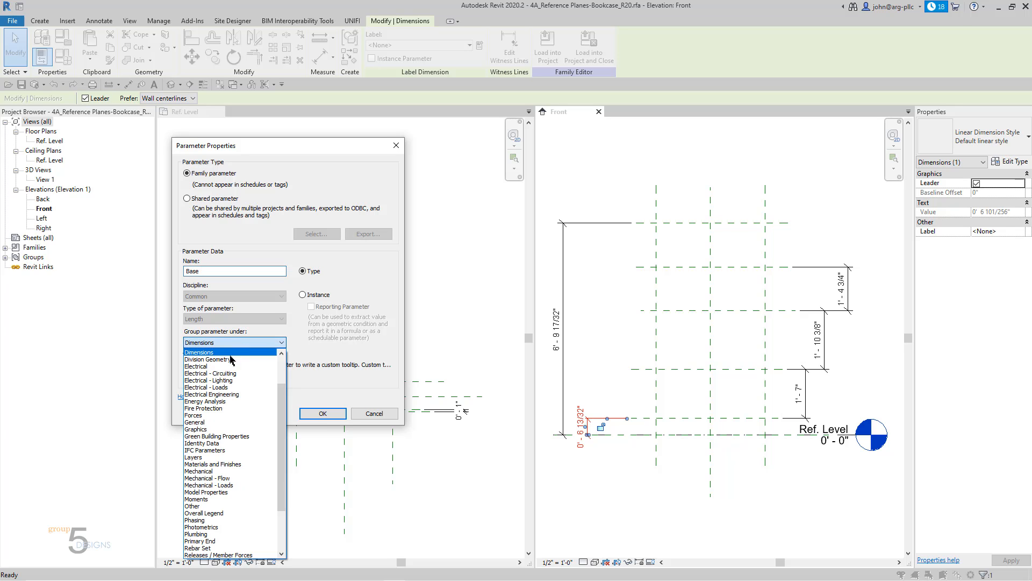
pyautogui.click(204, 507)
pyautogui.click(323, 414)
pyautogui.click(644, 493)
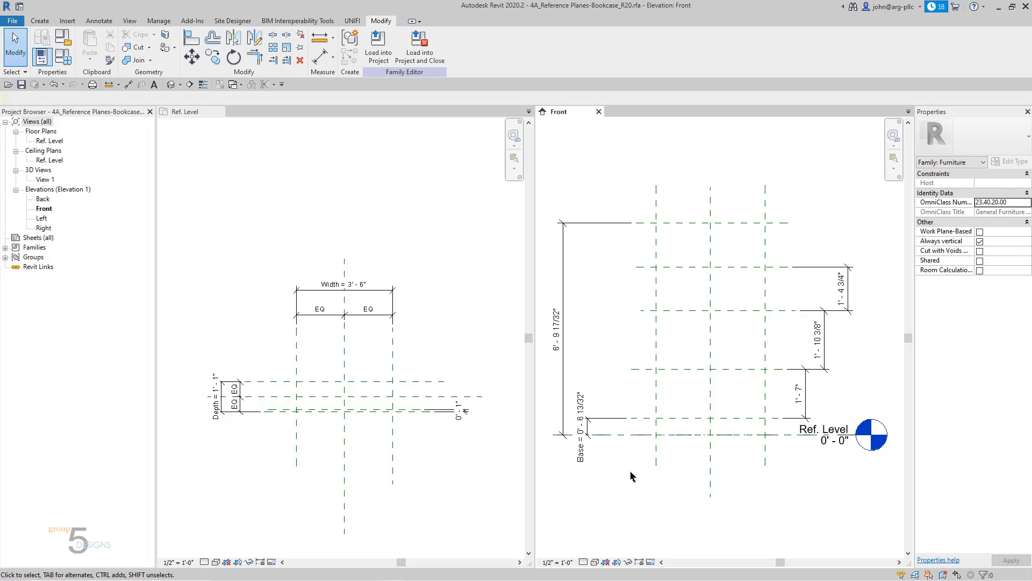
# Set the Base parameter to 4" in Family Types and apply it to the model
pyautogui.click(65, 58)
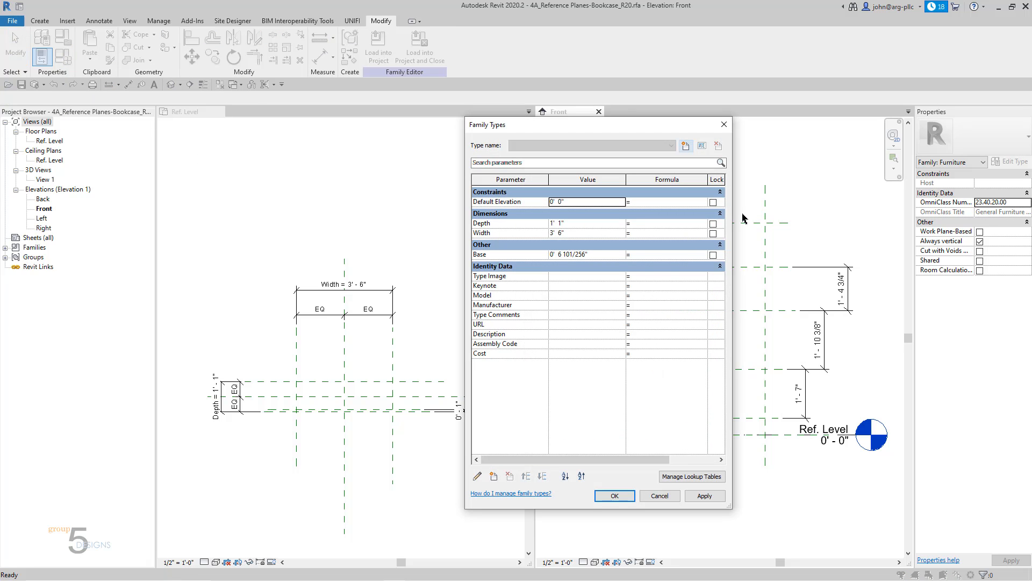
pyautogui.click(602, 254)
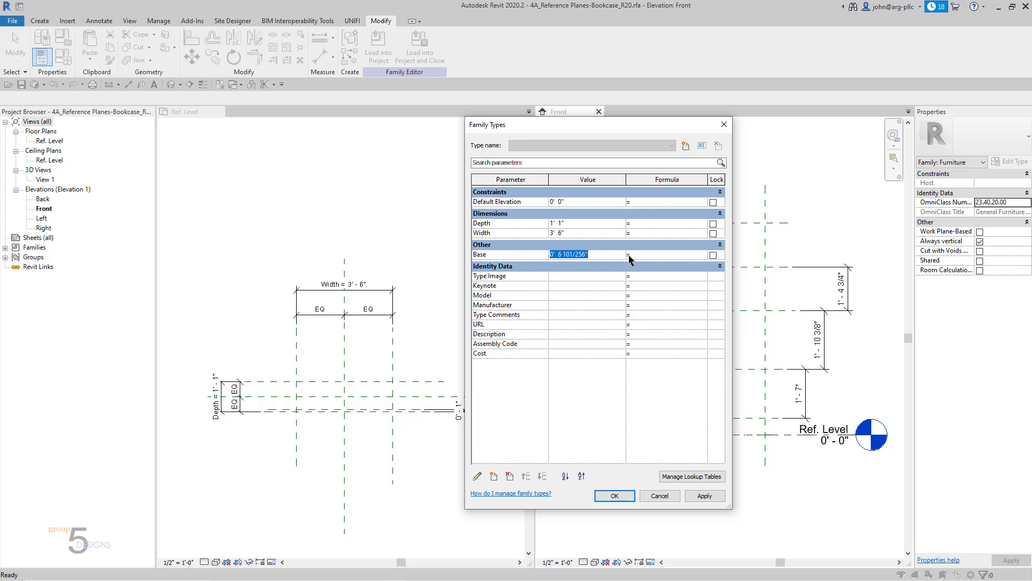
pyautogui.write('4"')
pyautogui.click(699, 496)
pyautogui.click(615, 496)
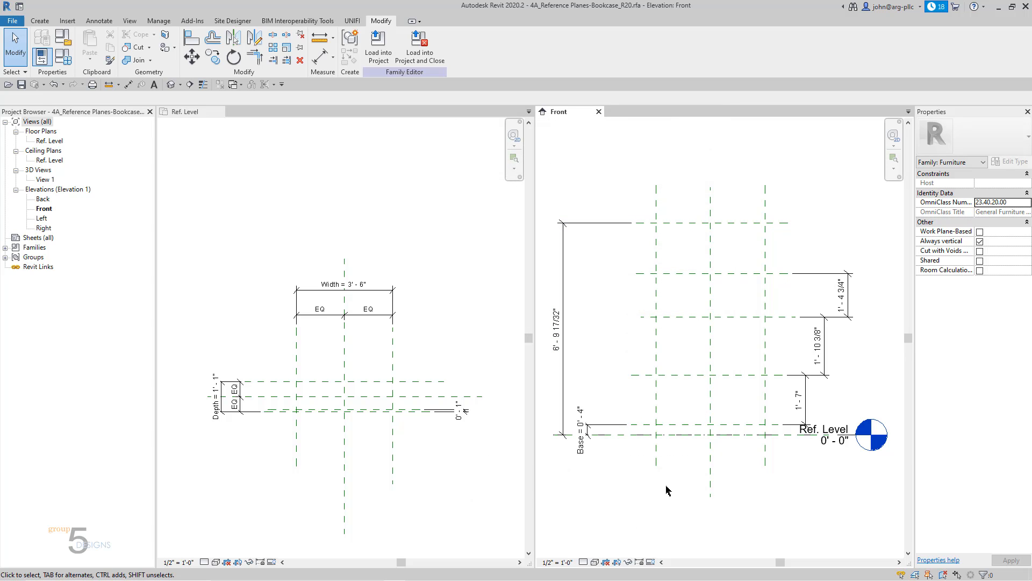
# Label the overall height dimension in the Front elevation with a new type parameter named Height, grouped under Dimensions
pyautogui.click(573, 352)
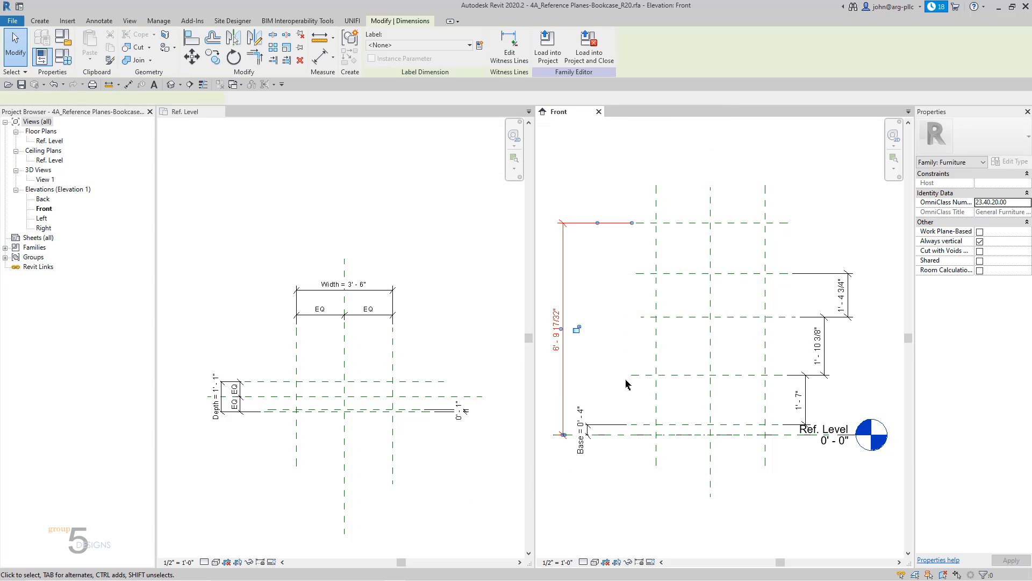
pyautogui.click(480, 45)
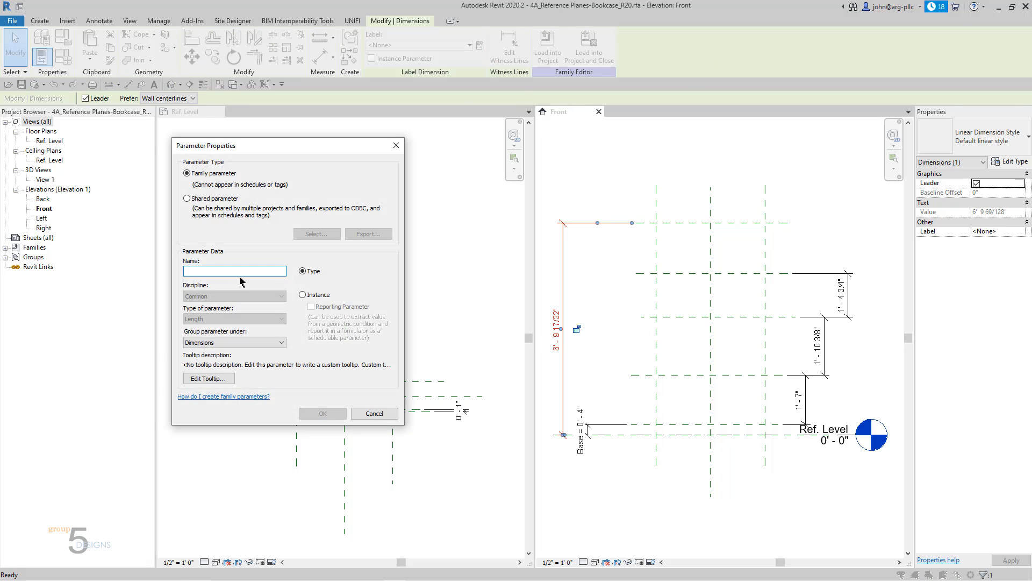
pyautogui.write('Height')
pyautogui.click(322, 413)
pyautogui.click(734, 506)
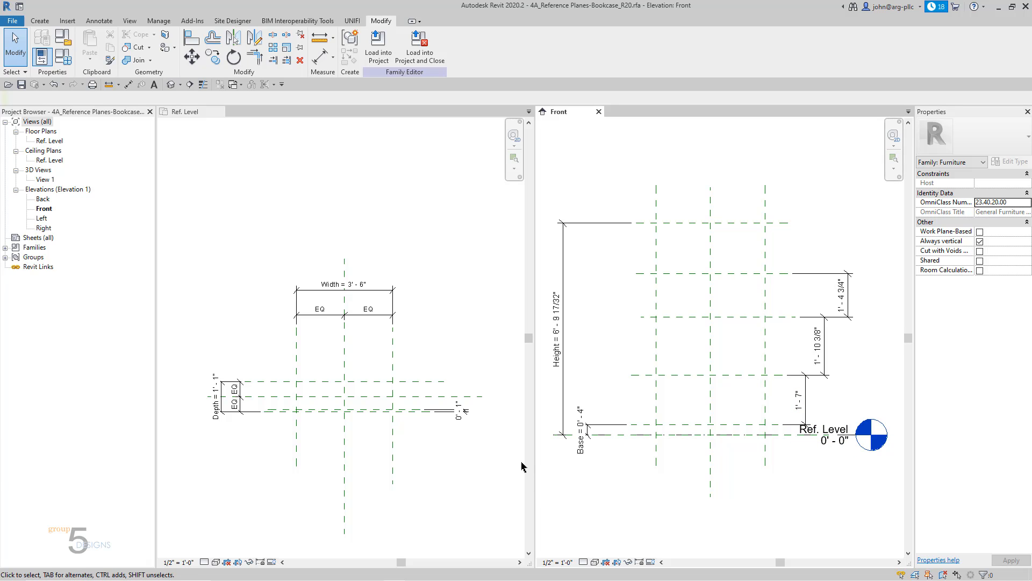
# Label the dimension from the toekick plane to the lowest shelf with a new type parameter named Shelf Height, grouped under Dimensions
pyautogui.click(805, 401)
pyautogui.click(479, 45)
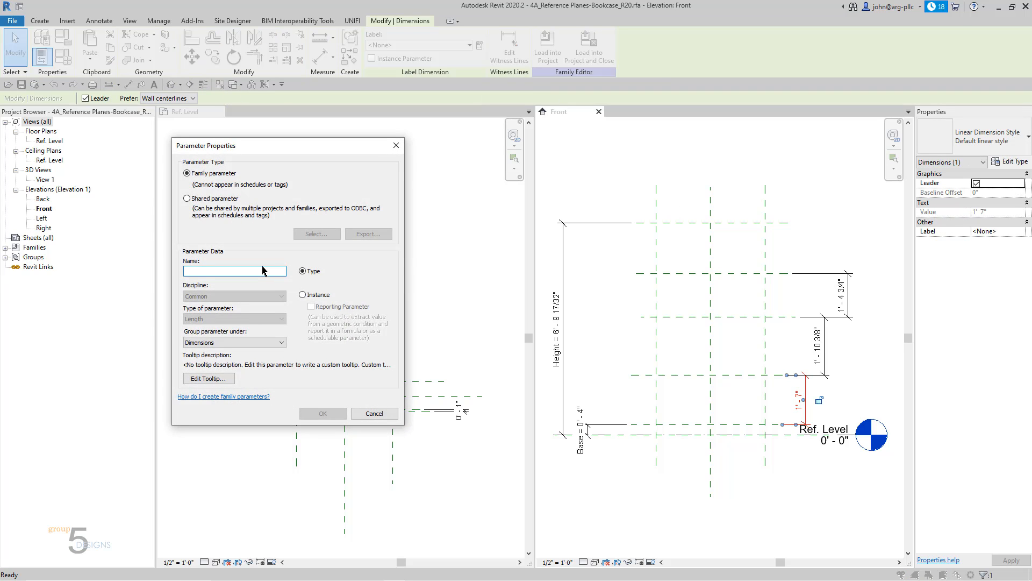
pyautogui.write('Shelf Height')
pyautogui.click(324, 413)
pyautogui.click(797, 506)
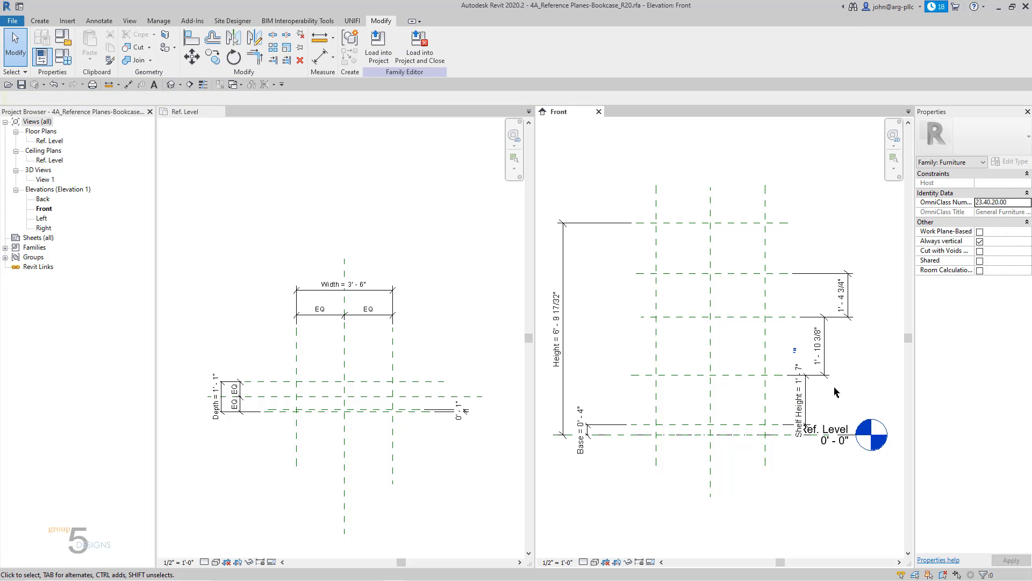
# Assign the existing Shelf Height parameter to the two upper shelf spacing dimensions
pyautogui.click(822, 347)
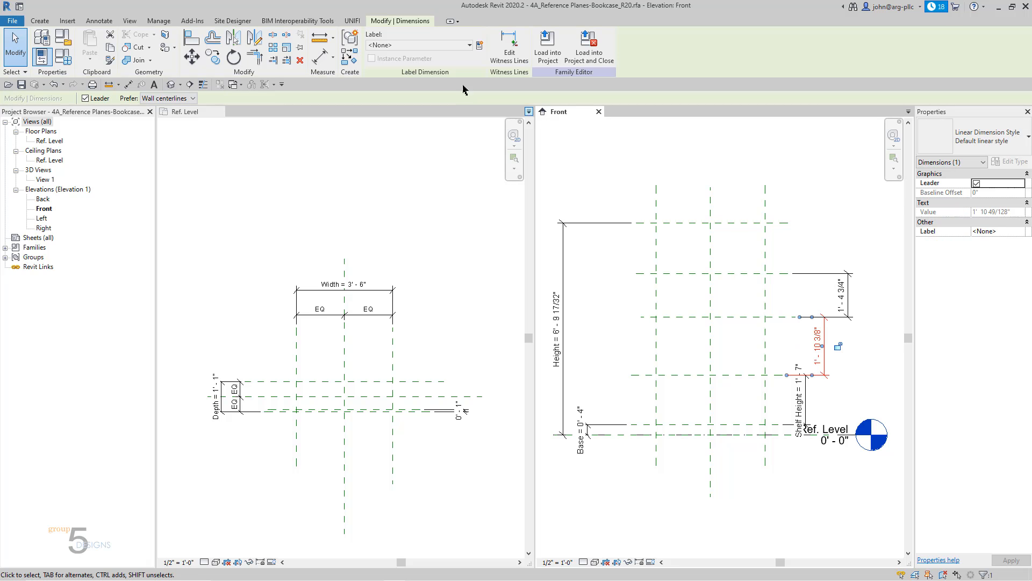
pyautogui.click(444, 47)
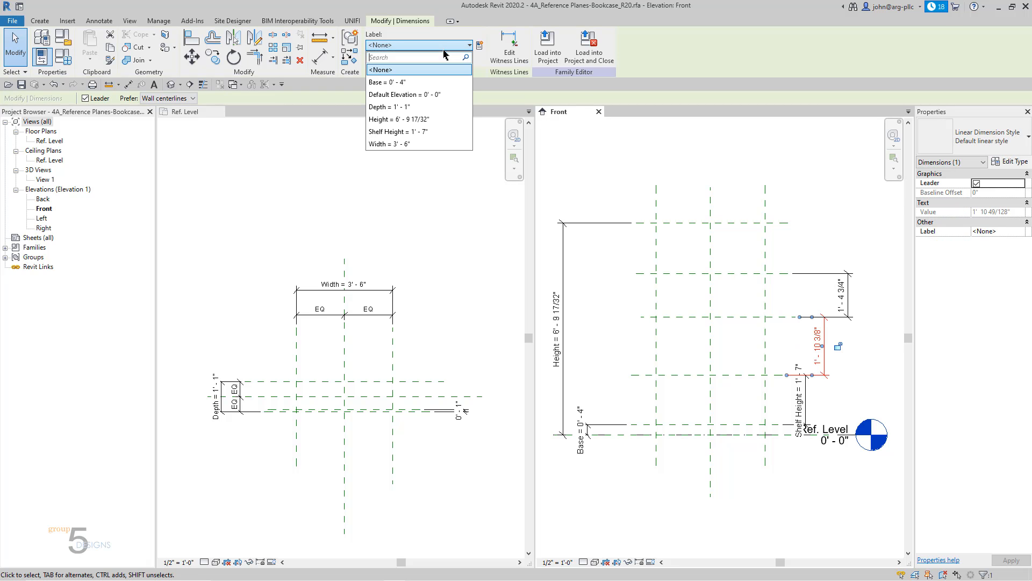
pyautogui.click(409, 132)
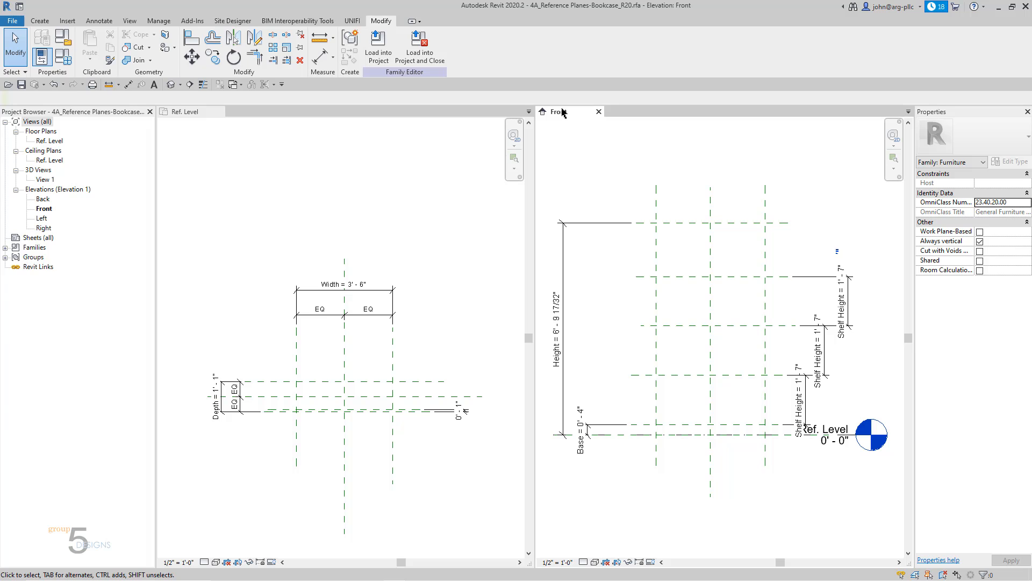
# Give the Shelf Height parameter the formula (Height - Base) / 4 in Family Types and apply it to the model
pyautogui.click(63, 56)
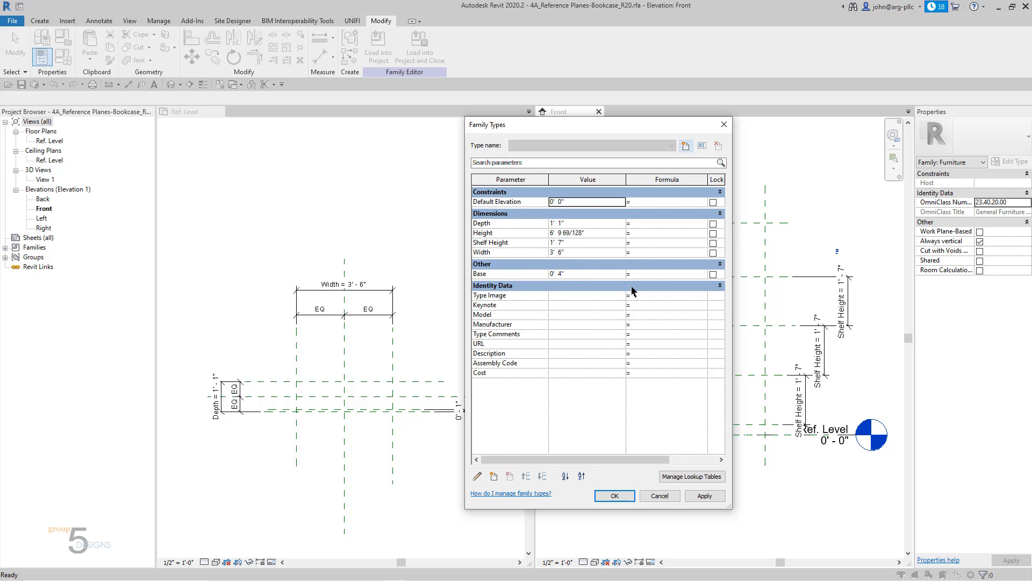
pyautogui.click(645, 243)
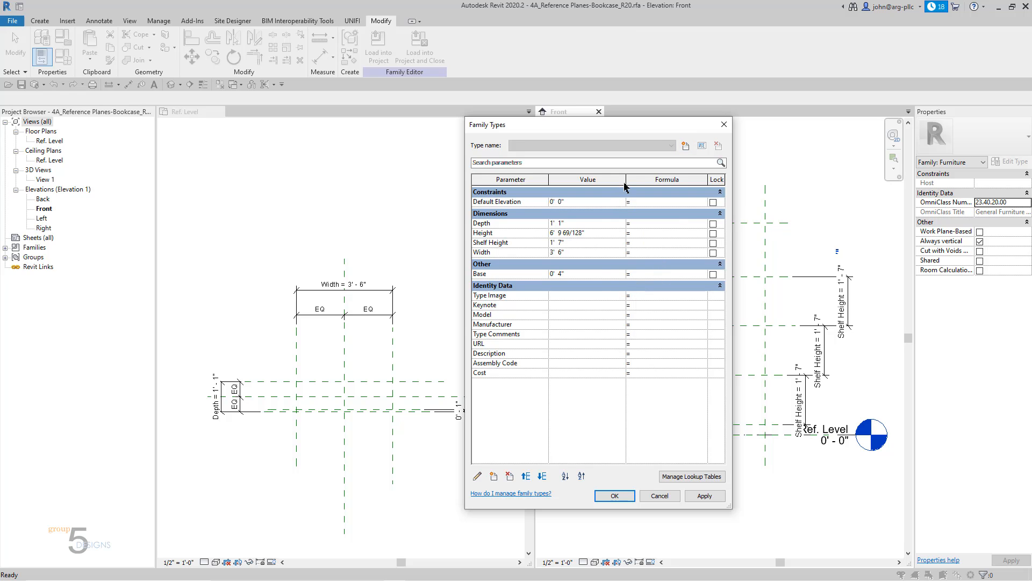
pyautogui.moveTo(625, 186); pyautogui.dragTo(591, 186)
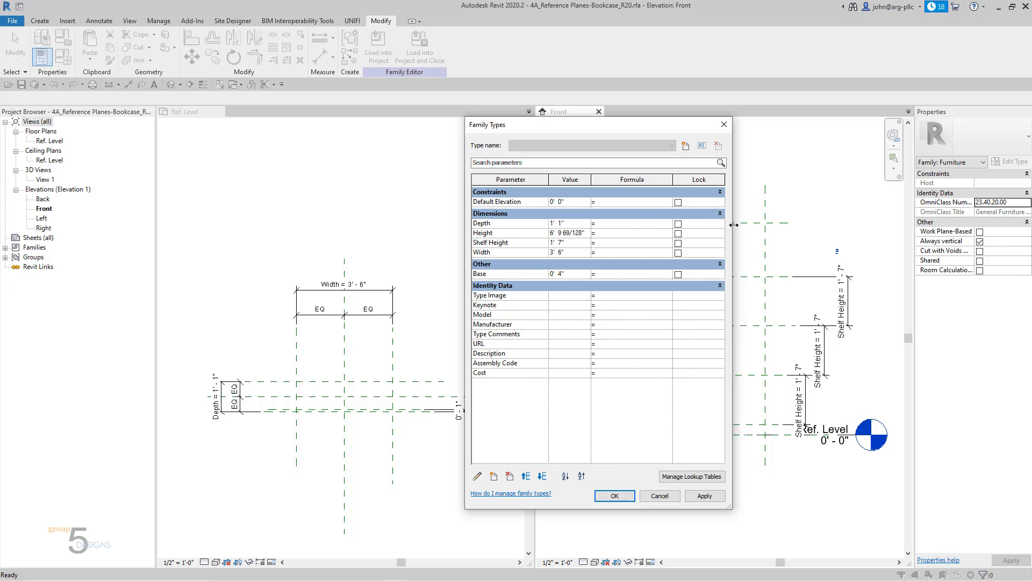
pyautogui.moveTo(734, 224); pyautogui.dragTo(786, 224)
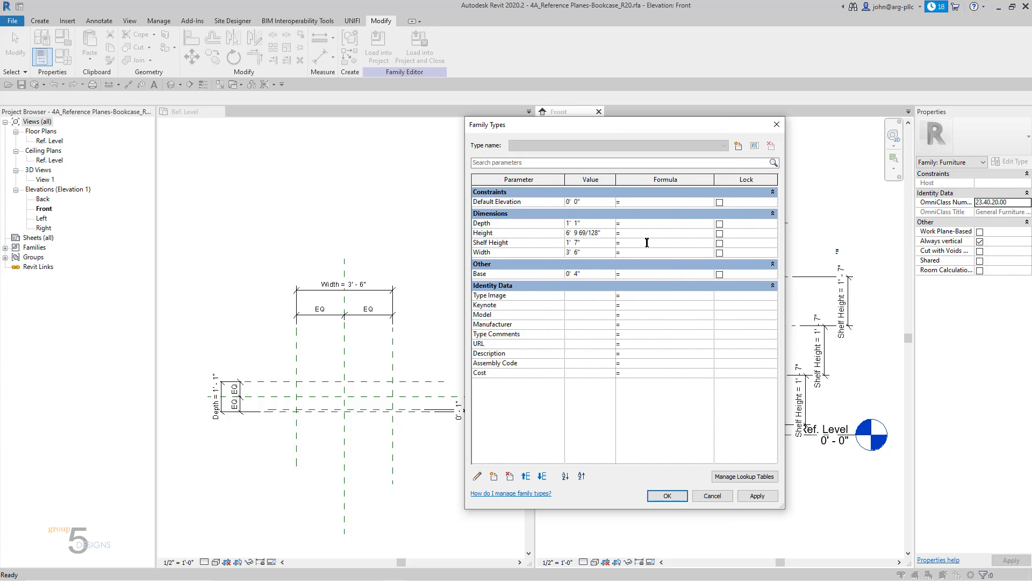
pyautogui.write('(Height - Base) / 4')
pyautogui.click(755, 496)
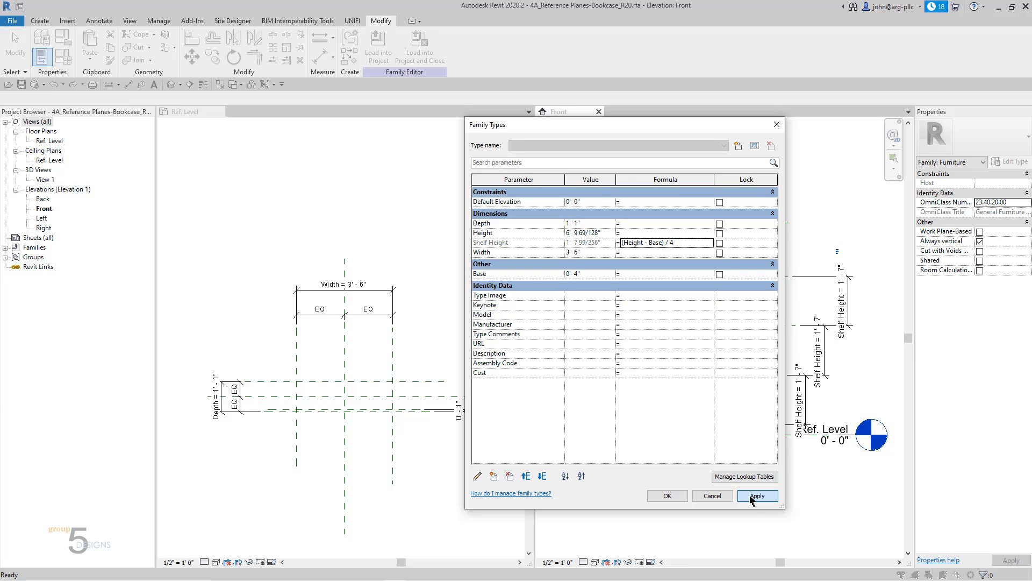
pyautogui.click(669, 495)
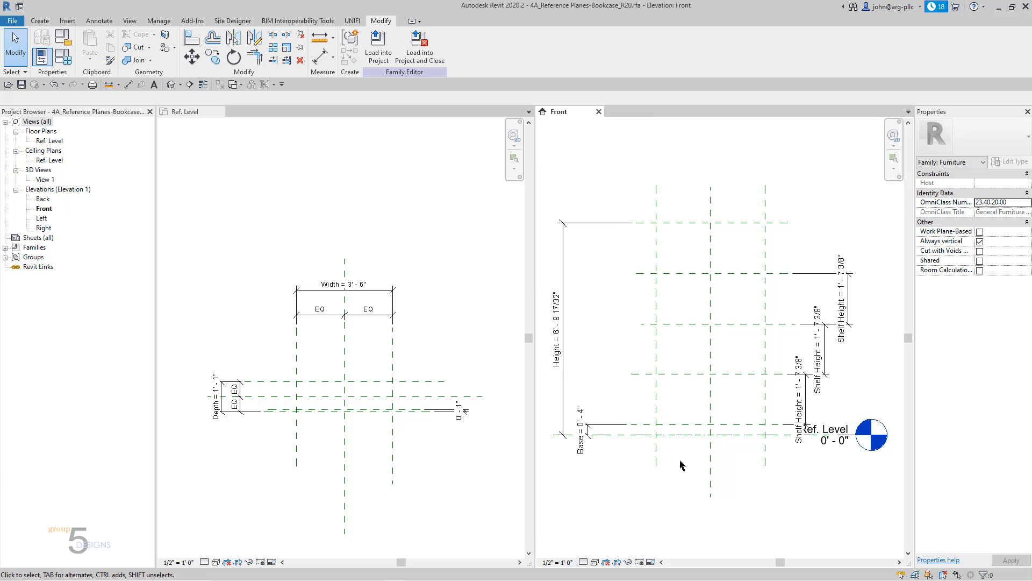
# Flex the bookcase by setting the overall Height dimension to 6' in the Front elevation
pyautogui.click(557, 320)
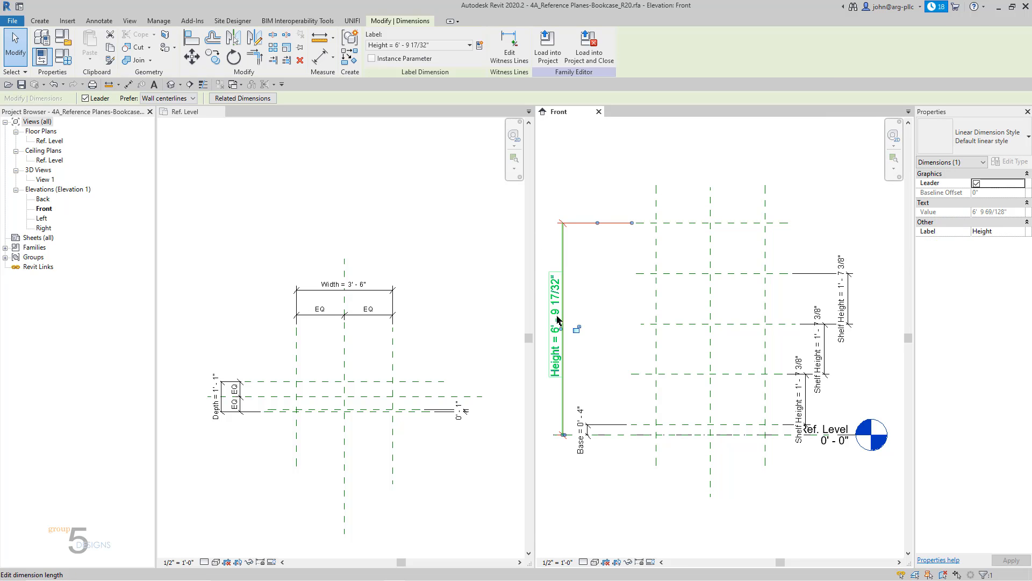
pyautogui.click(558, 320)
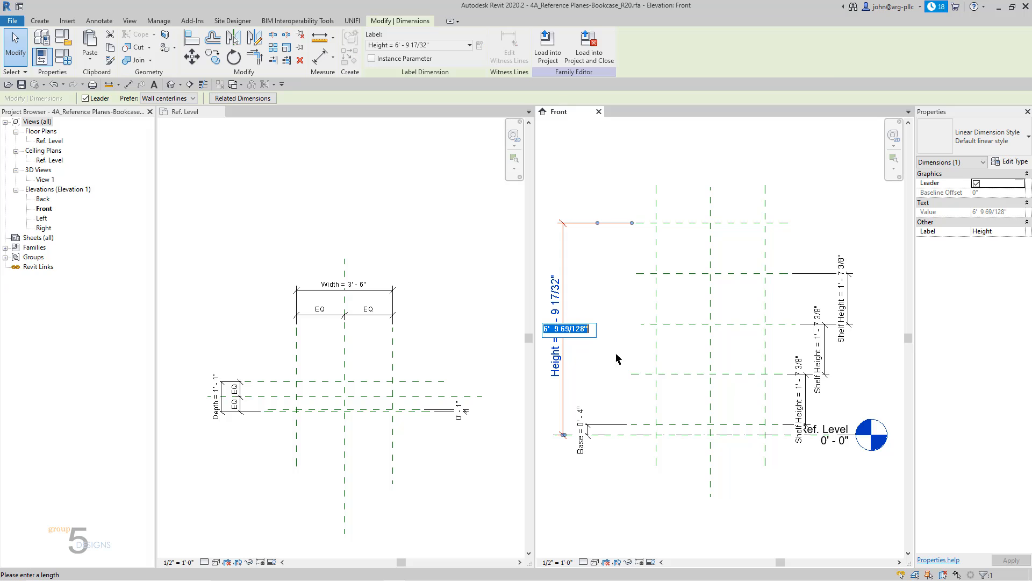
pyautogui.write('6')
pyautogui.press('Return')
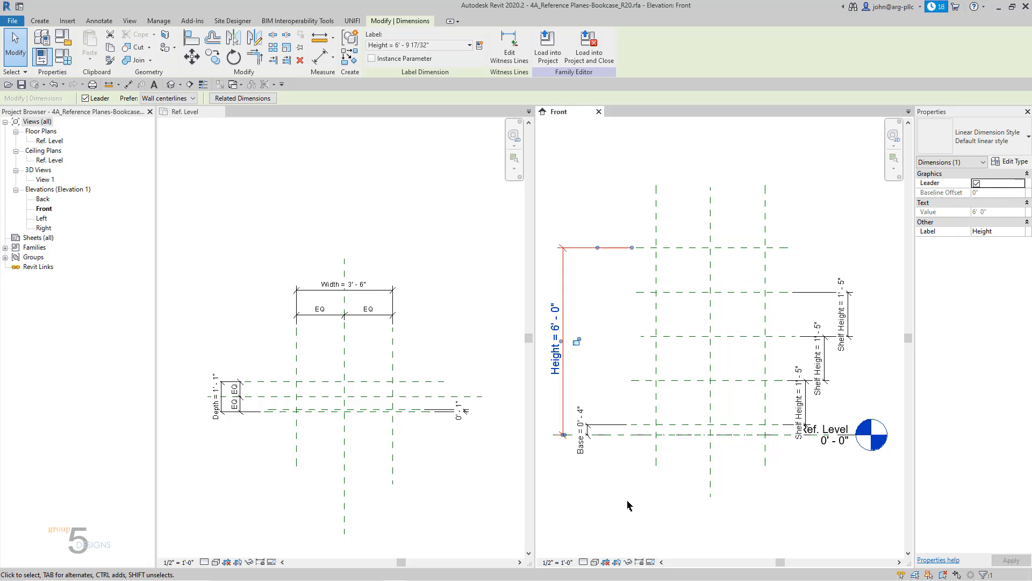